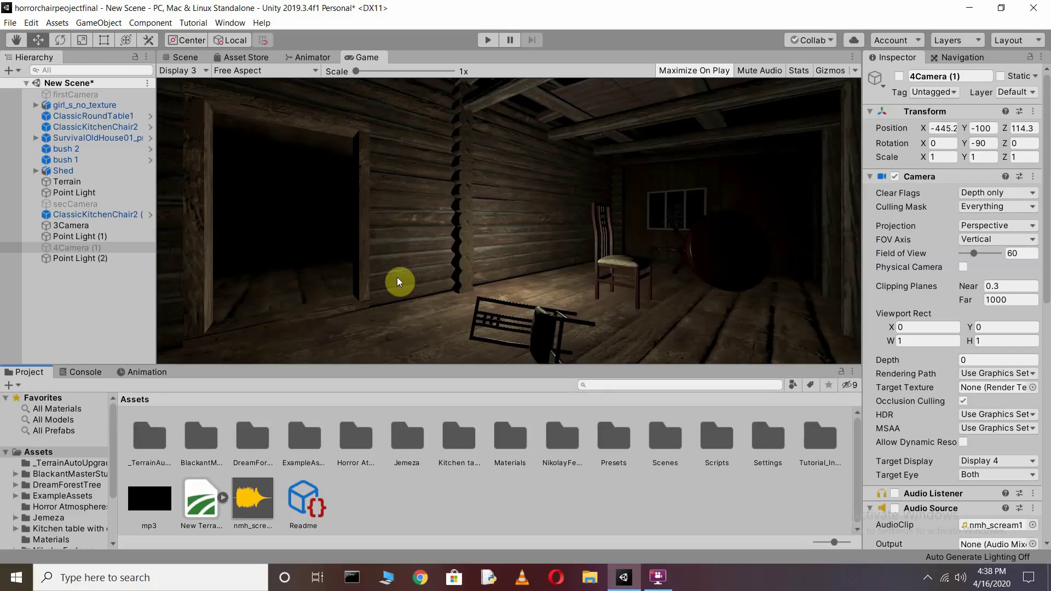
# - Search the Asset Store for "chairs" and browse the available chair models
pyautogui.click(245, 58)
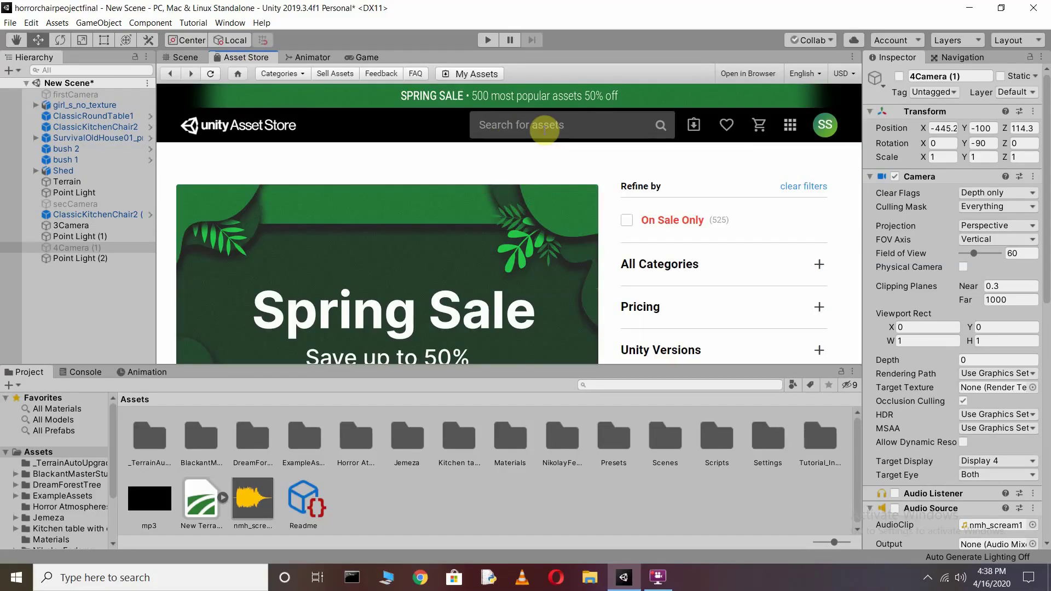
pyautogui.write('chairs')
pyautogui.press('Return')
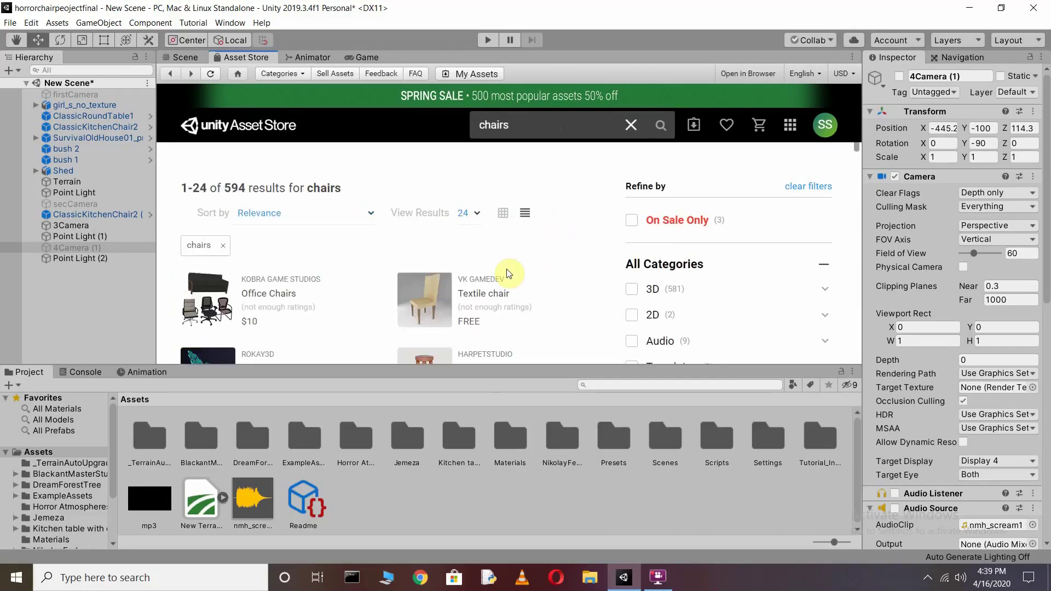
pyautogui.scroll(-1, 504, 274)
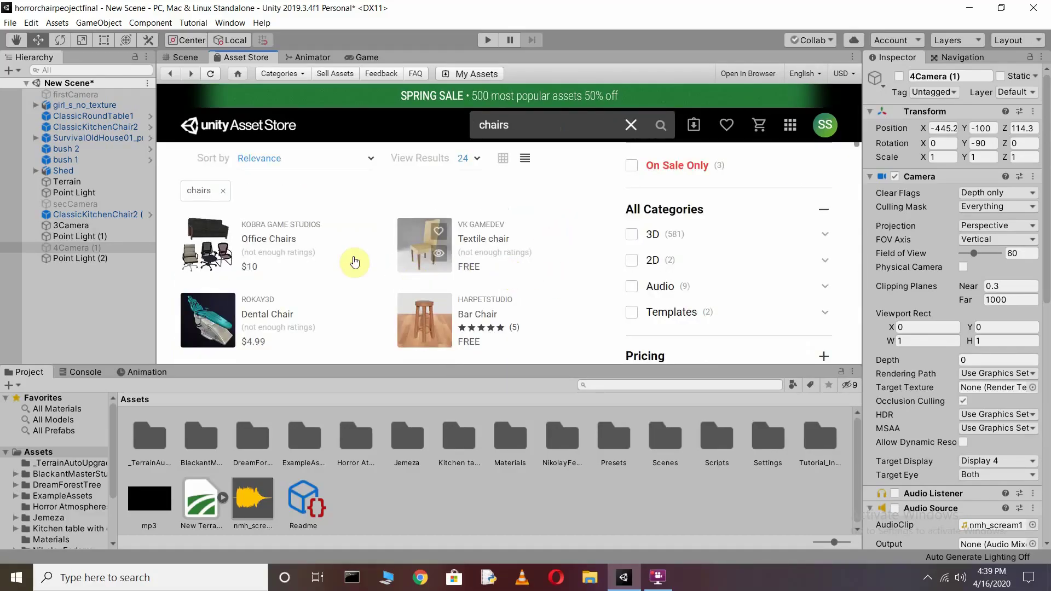
pyautogui.scroll(-1, 491, 263)
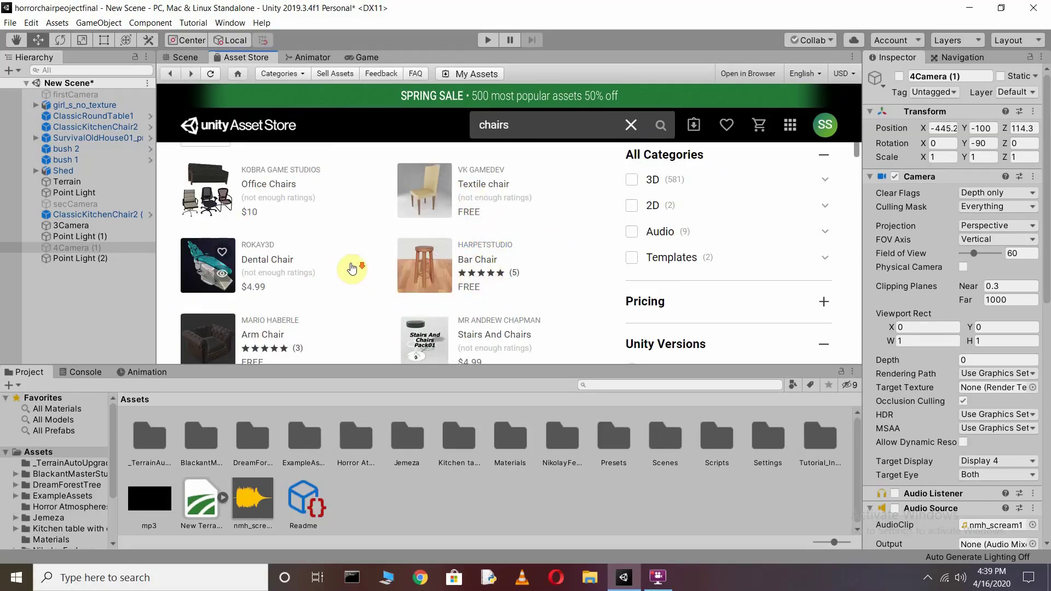
pyautogui.scroll(-3, 350, 265)
pyautogui.scroll(2, 499, 308)
pyautogui.scroll(-2, 499, 306)
pyautogui.scroll(3, 500, 300)
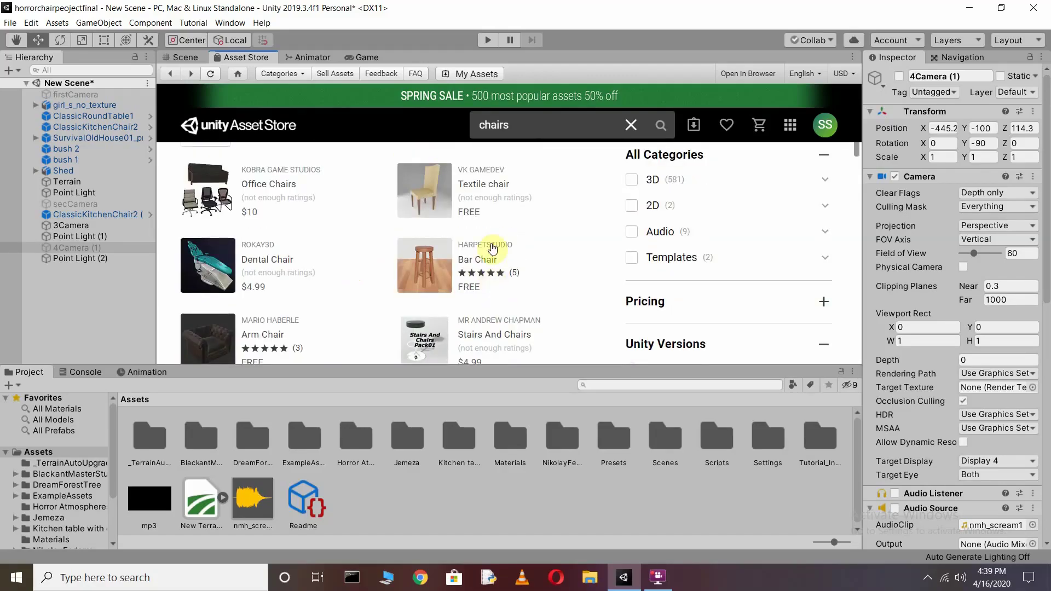
# - Open the free Textile chair asset by VK GameDev and start downloading it
pyautogui.click(488, 199)
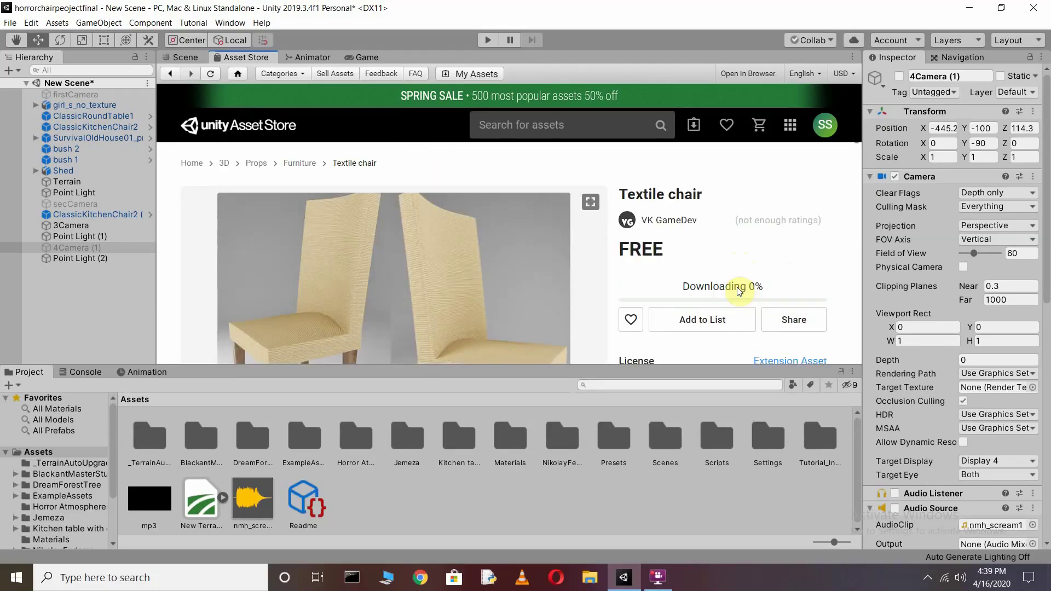
pyautogui.scroll(-1, 749, 259)
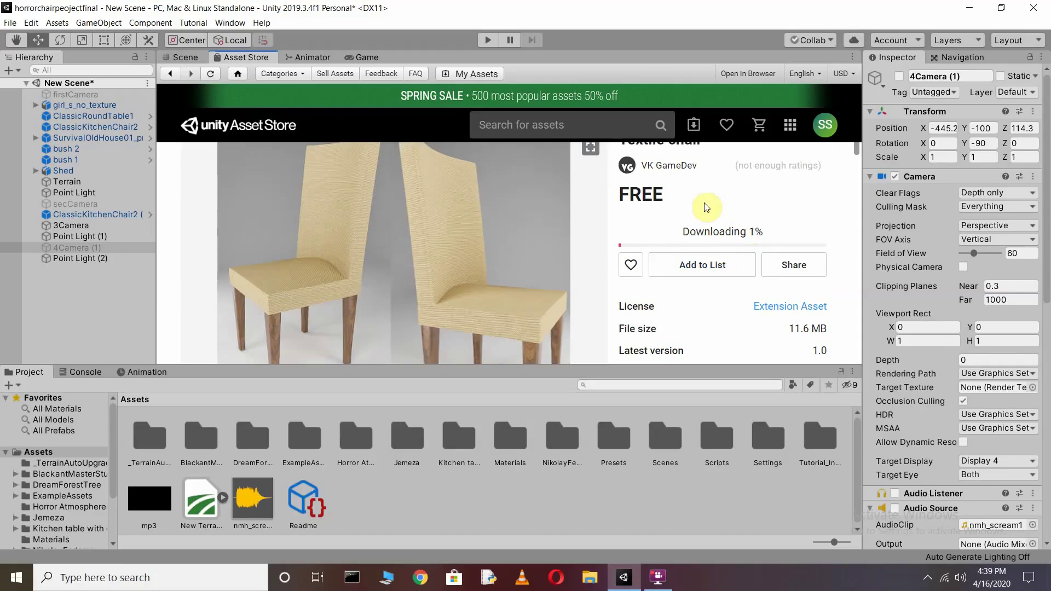
pyautogui.scroll(1, 706, 208)
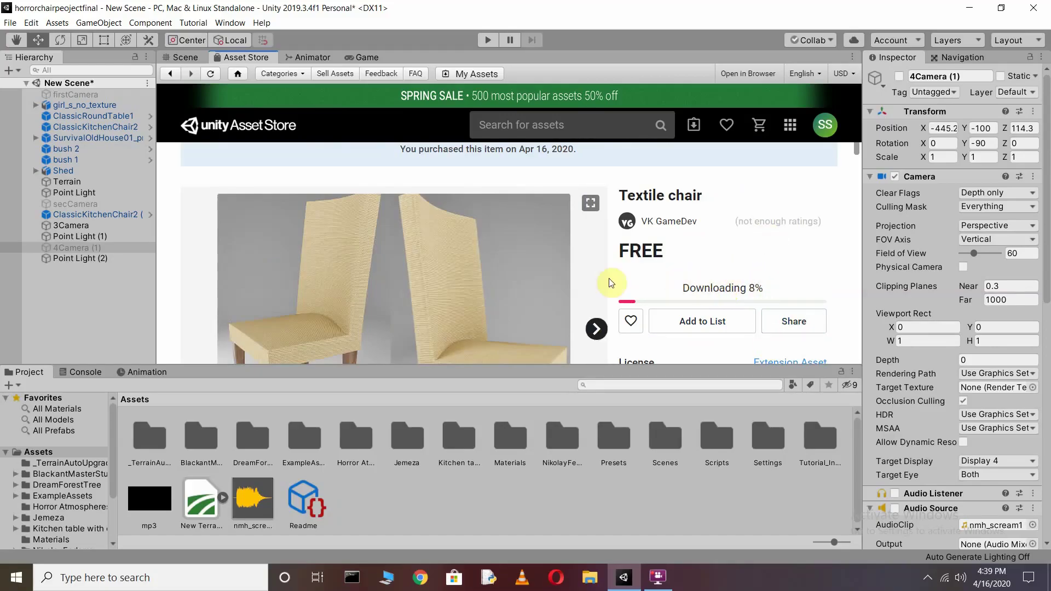
# - Place another ClassicKitchenChair2 from the Kitchen table with chair Prefabs folder on the house floor in the scene
pyautogui.click(177, 58)
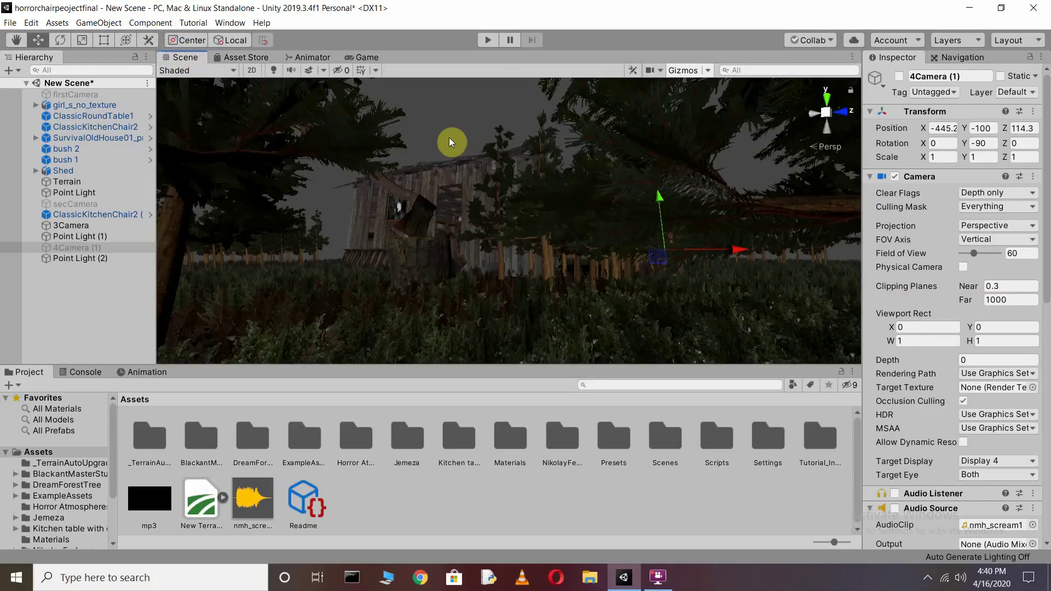
pyautogui.click(611, 202)
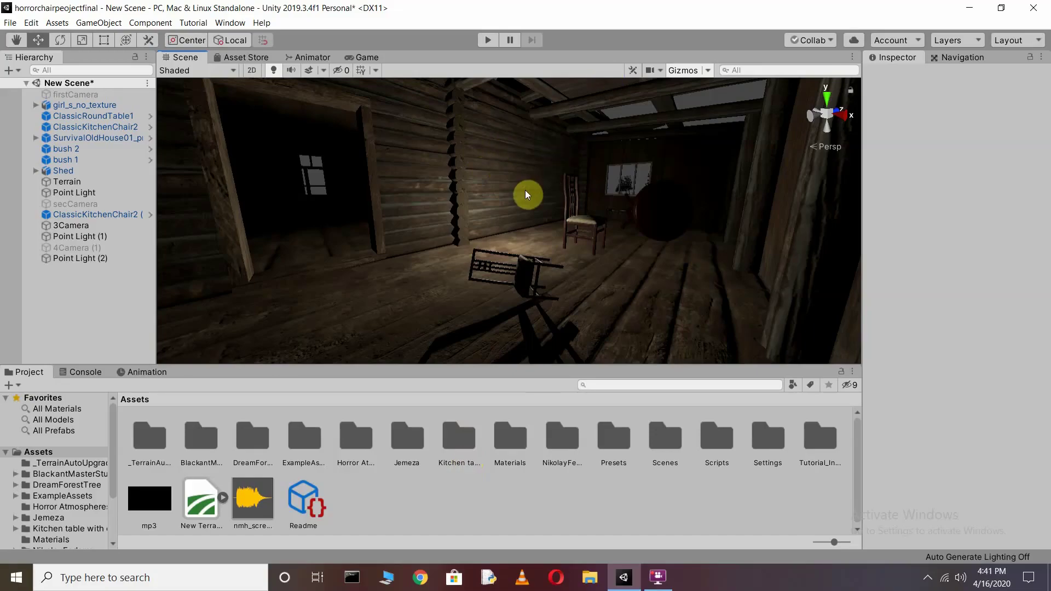
pyautogui.doubleClick(469, 444)
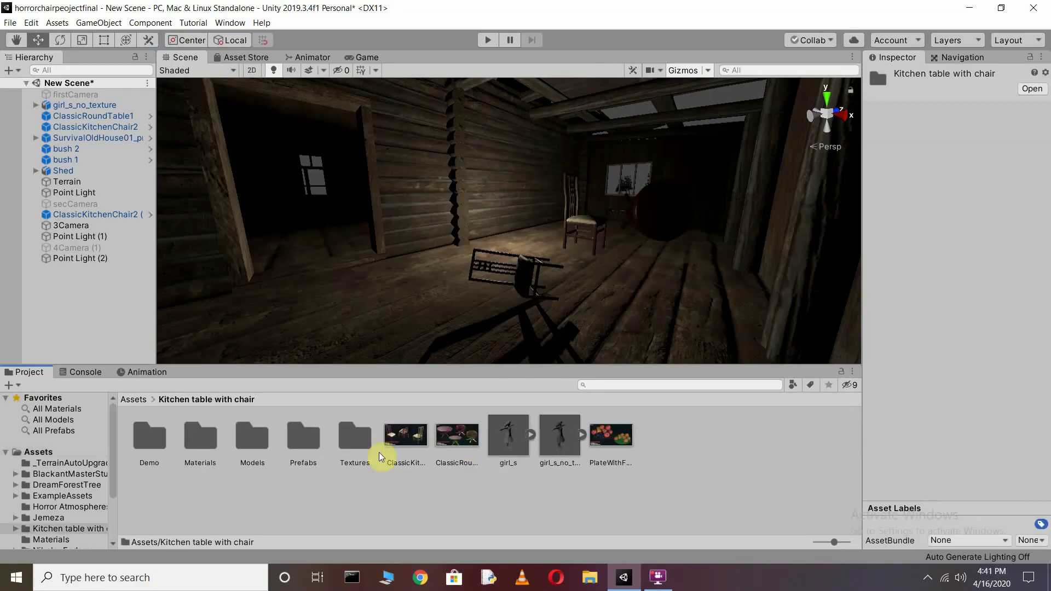
pyautogui.doubleClick(316, 448)
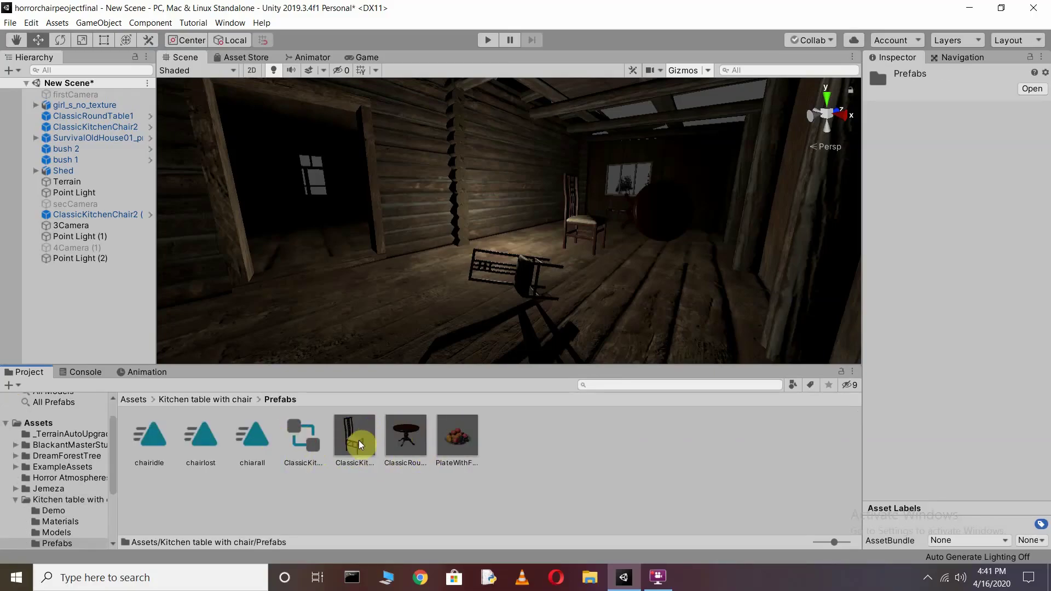
pyautogui.moveTo(359, 440); pyautogui.dragTo(439, 320)
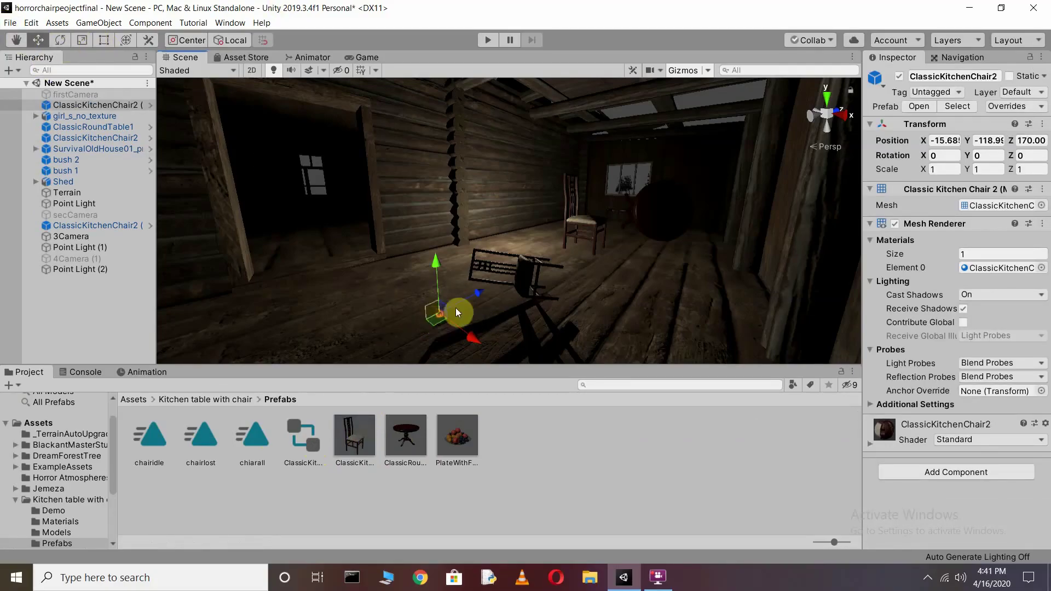
# - Move the new kitchen chair to about X 9.18, Y -105, Z 164.94 and scale it up uniformly to roughly match the other chairs
pyautogui.moveTo(432, 262); pyautogui.dragTo(432, 174)
pyautogui.moveTo(470, 228); pyautogui.dragTo(612, 225)
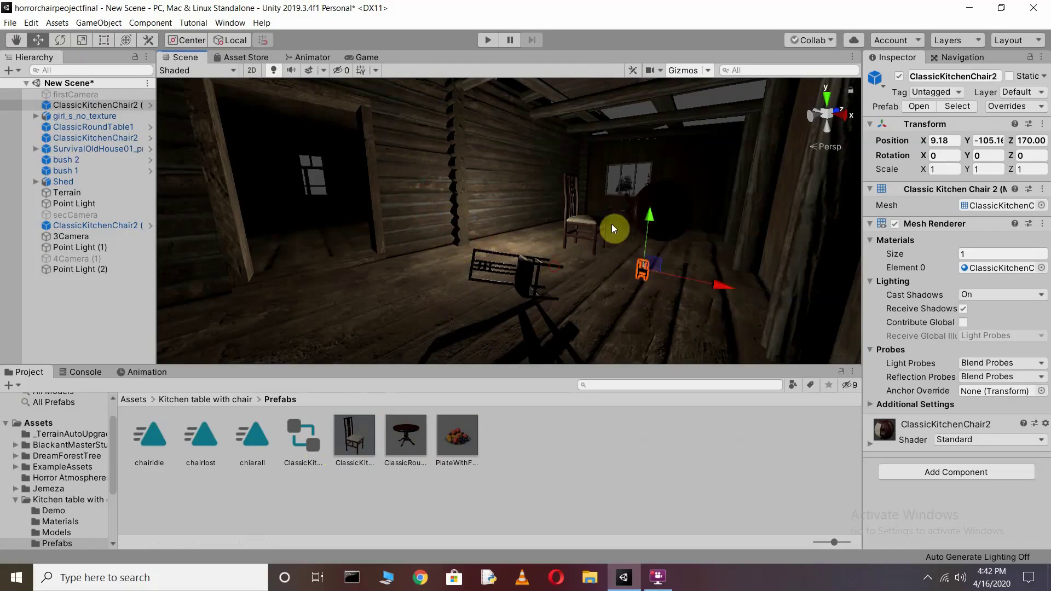
pyautogui.moveTo(672, 256)
pyautogui.mouseDown()
pyautogui.moveTo(646, 258)
pyautogui.moveTo(643, 276)
pyautogui.moveTo(658, 257)
pyautogui.mouseUp()
pyautogui.moveTo(563, 205); pyautogui.dragTo(607, 230, button='right')
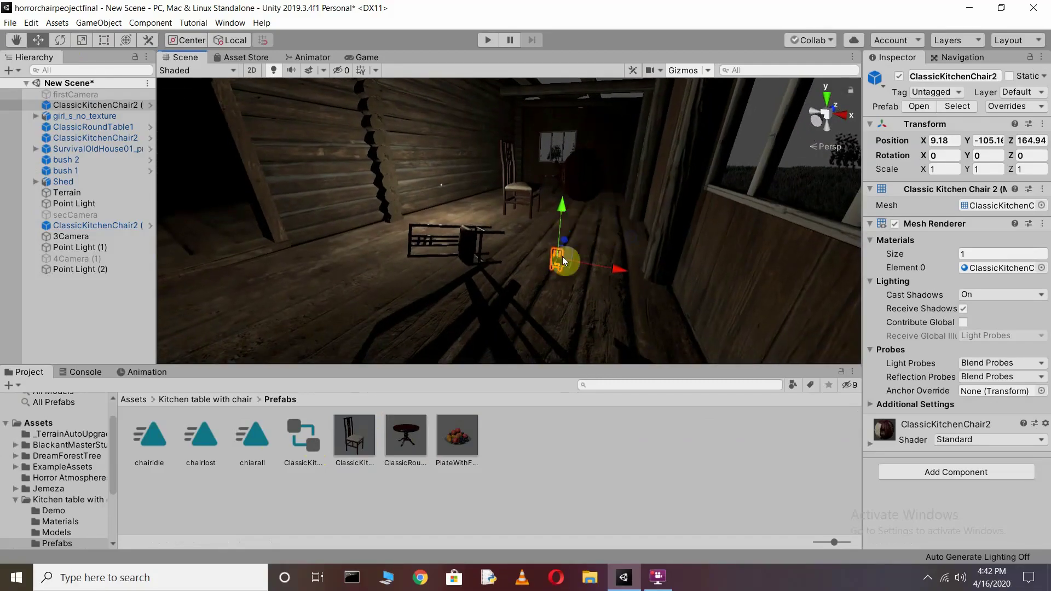
pyautogui.click(81, 40)
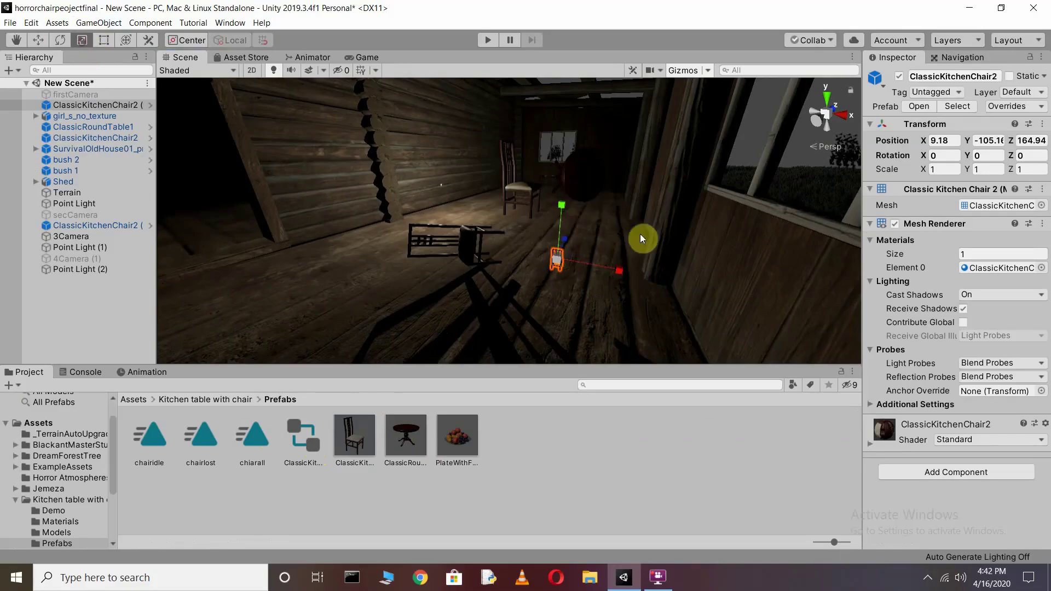
pyautogui.moveTo(558, 258); pyautogui.dragTo(613, 228)
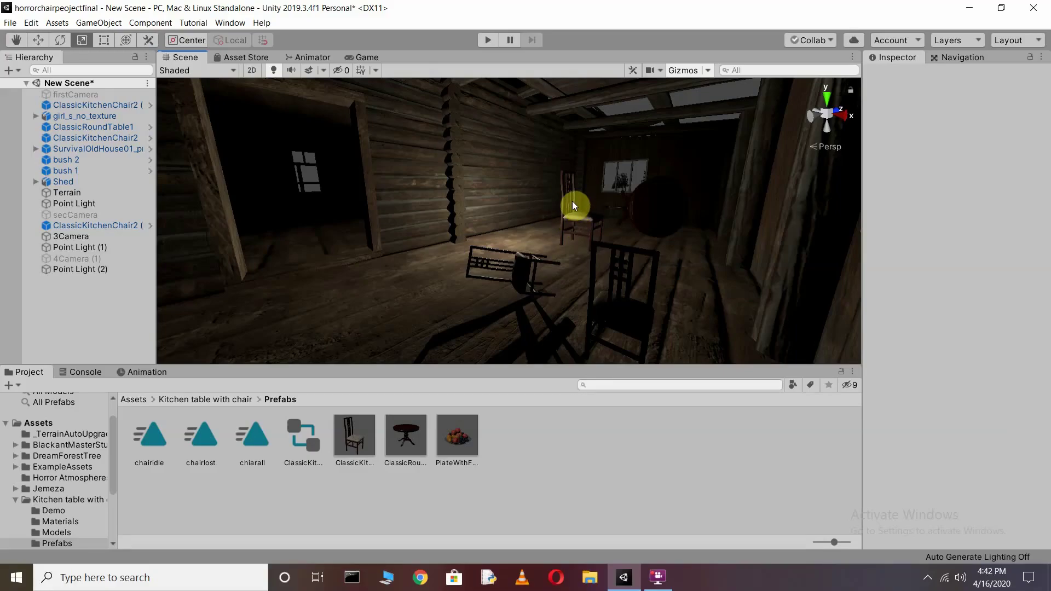
# - Show the Animation window, then close the Animator window and reopen it
pyautogui.hotkey('ctrl', '6')
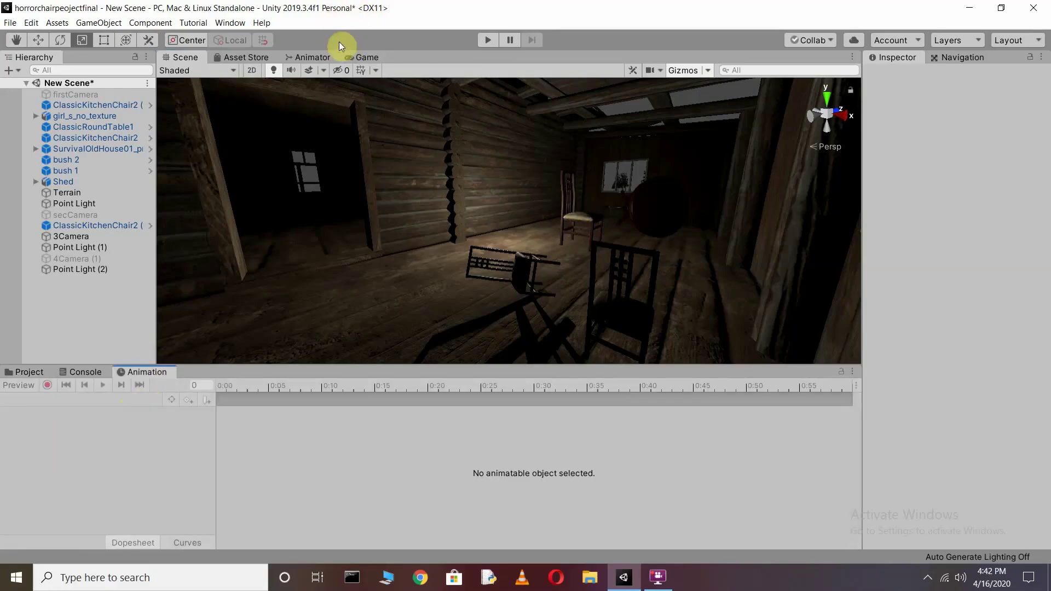
pyautogui.click(301, 57)
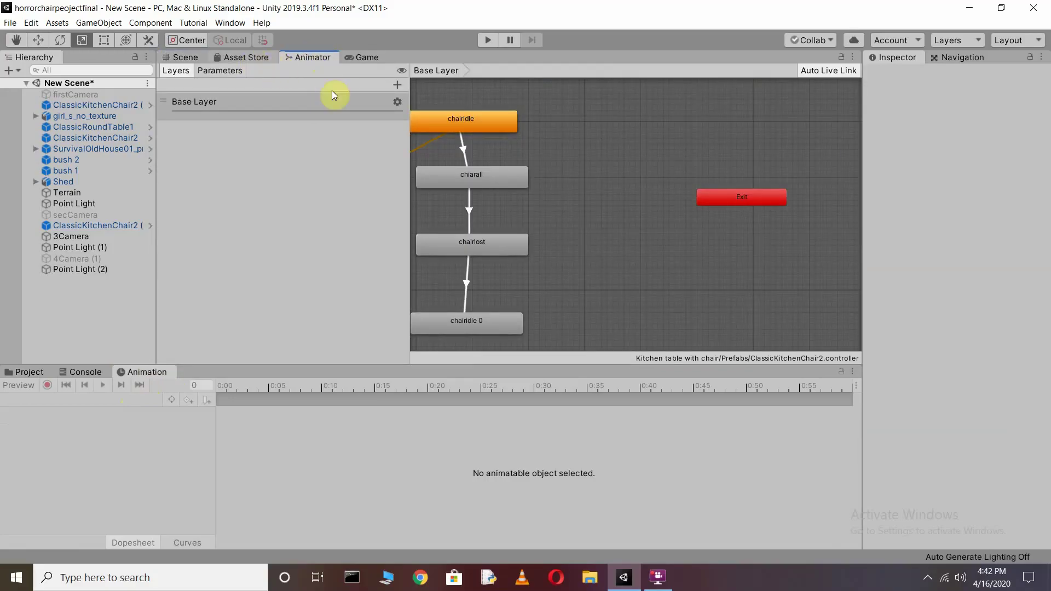
pyautogui.rightClick(305, 59)
pyautogui.click(369, 91)
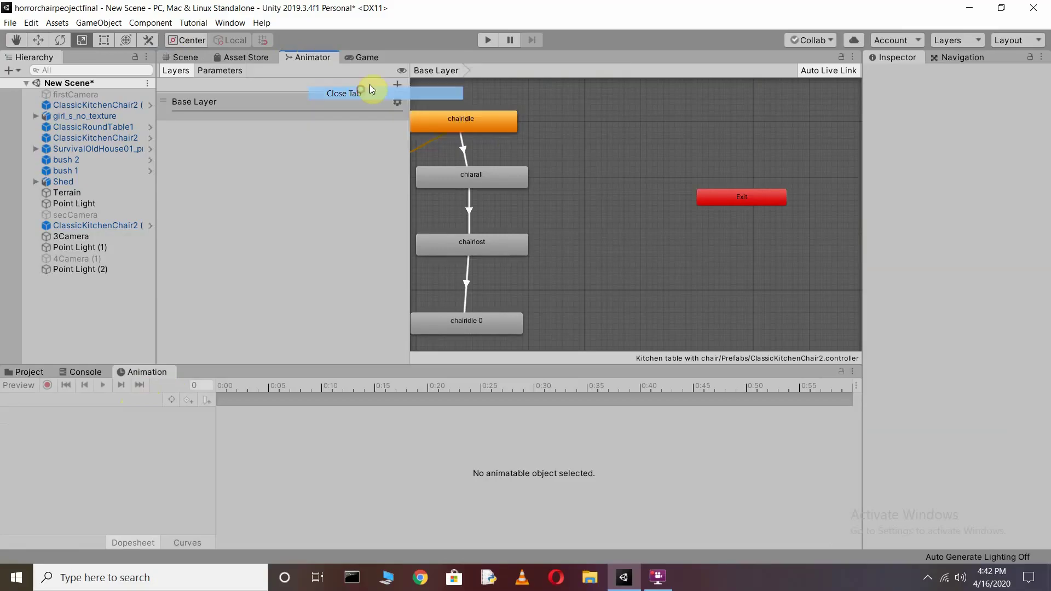
pyautogui.click(227, 22)
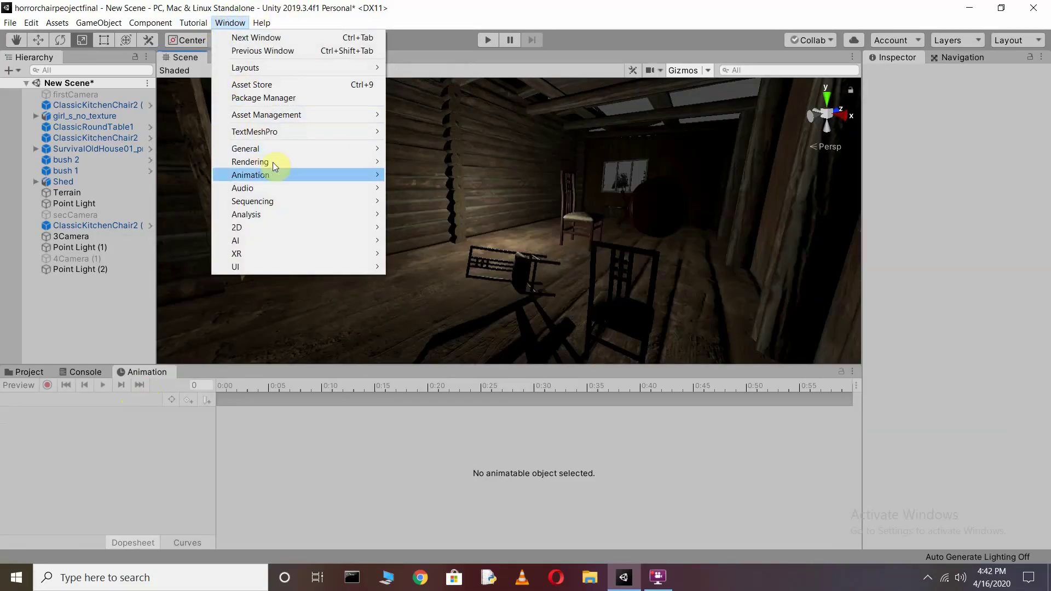
pyautogui.moveTo(272, 174)
pyautogui.click(422, 188)
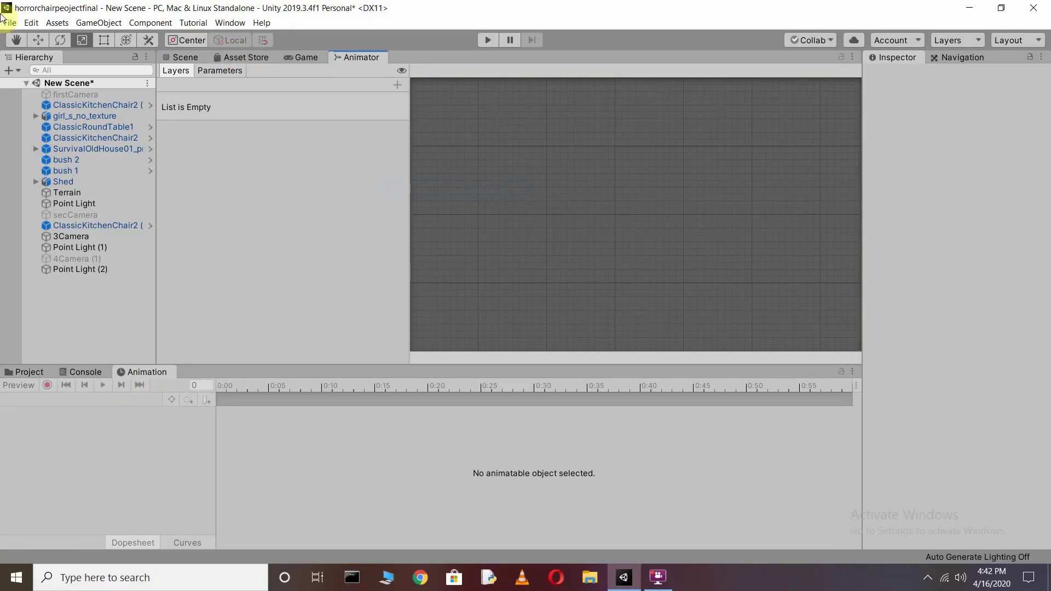
# - Create an animation clip named chairidle in the Prefabs folder for the upright ClassicKitchenChair2 in the scene
pyautogui.click(185, 57)
pyautogui.click(555, 236)
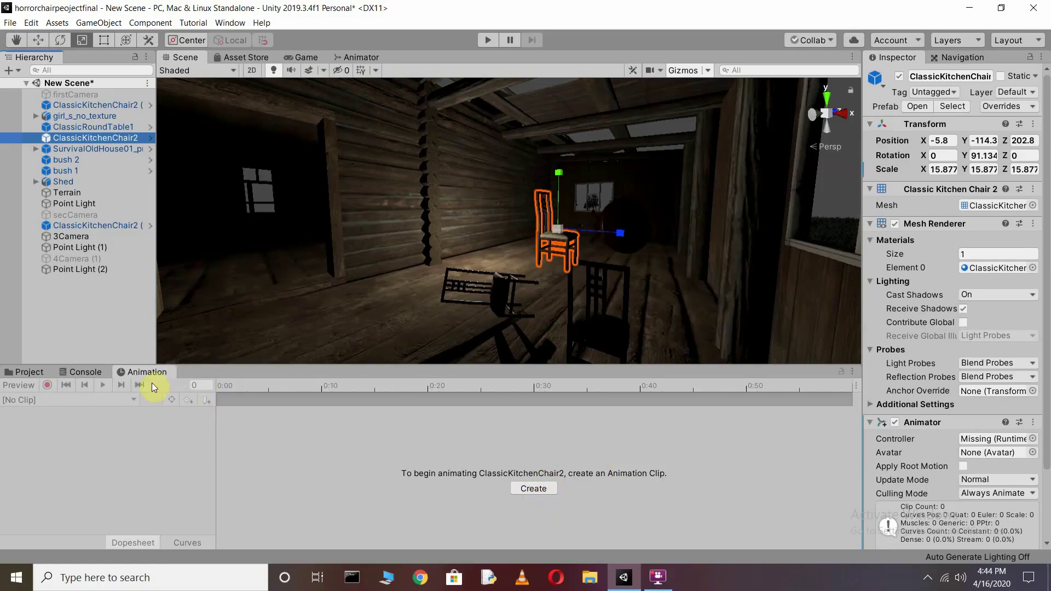
pyautogui.click(534, 488)
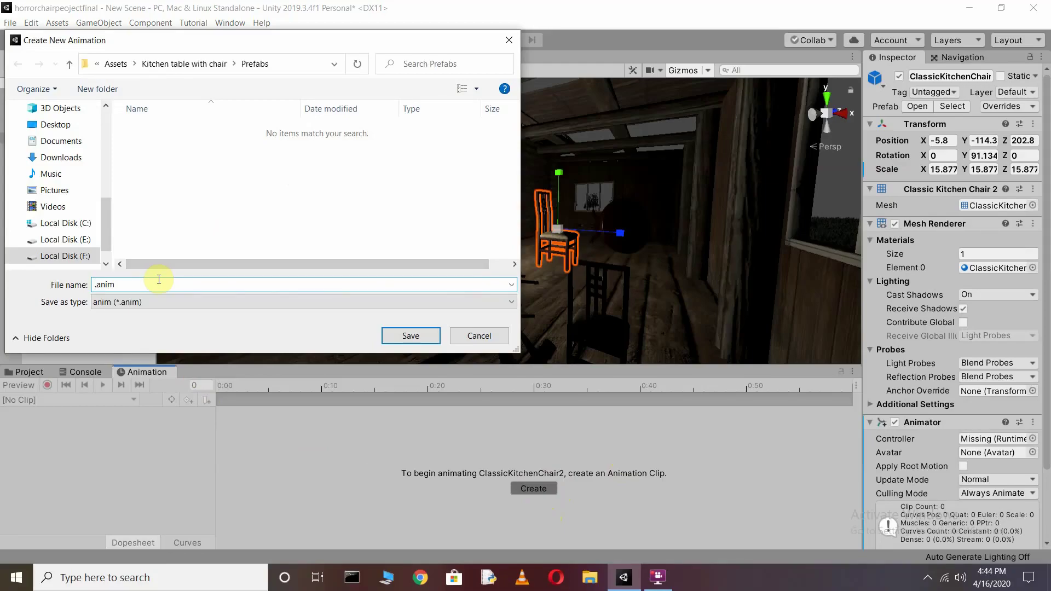
pyautogui.write('chairidle')
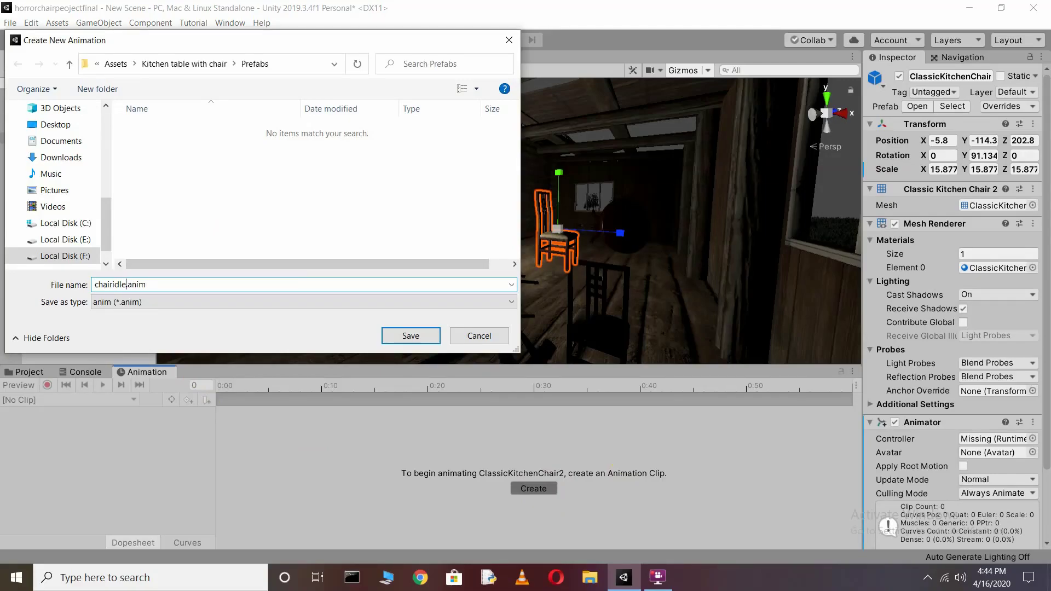
pyautogui.click(412, 337)
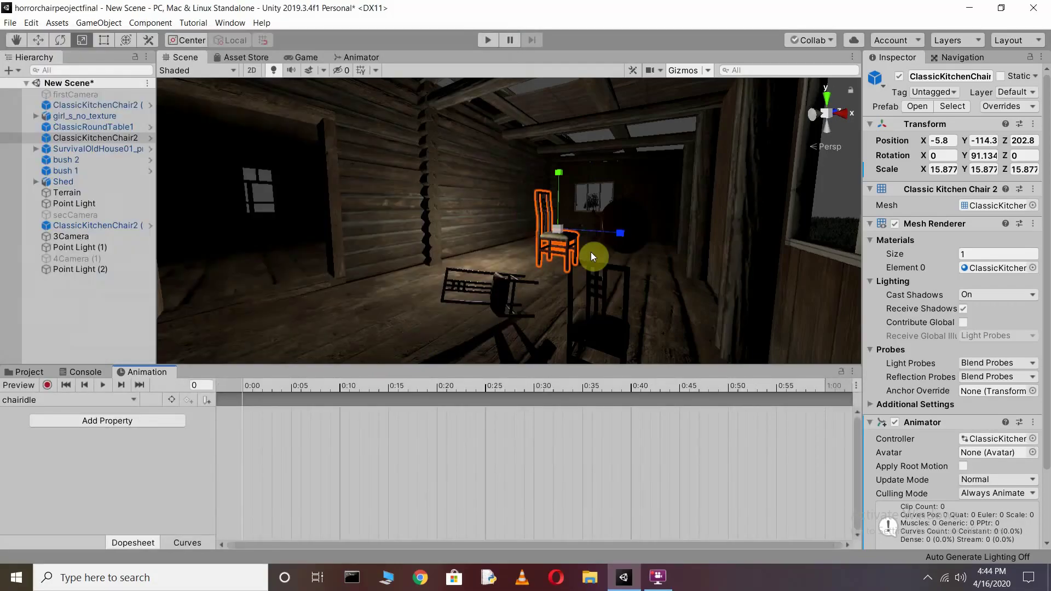
# - Add the Transform Position property to the chairidle clip
pyautogui.click(109, 420)
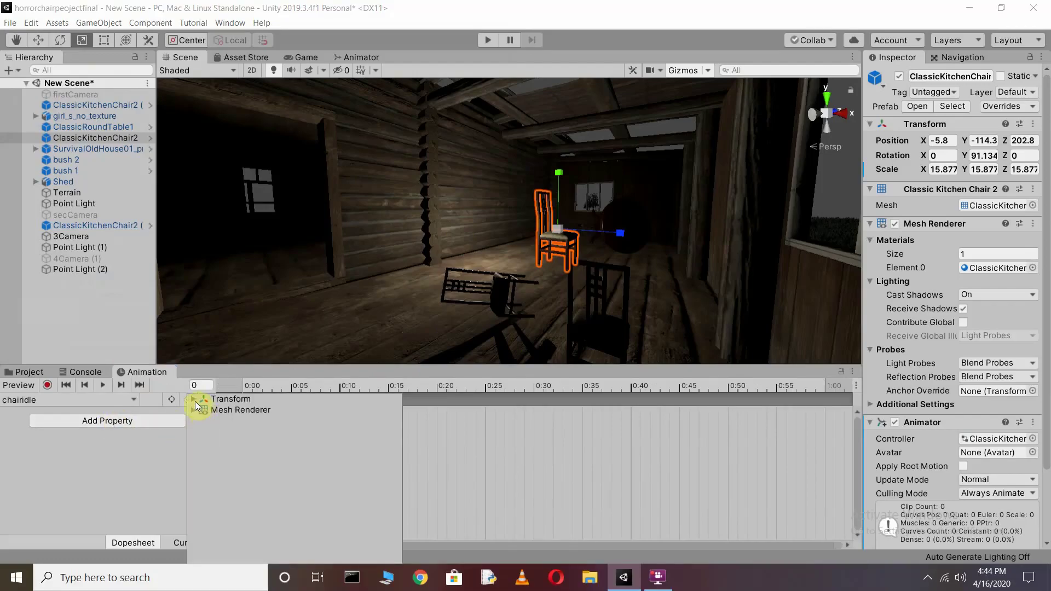
pyautogui.click(194, 399)
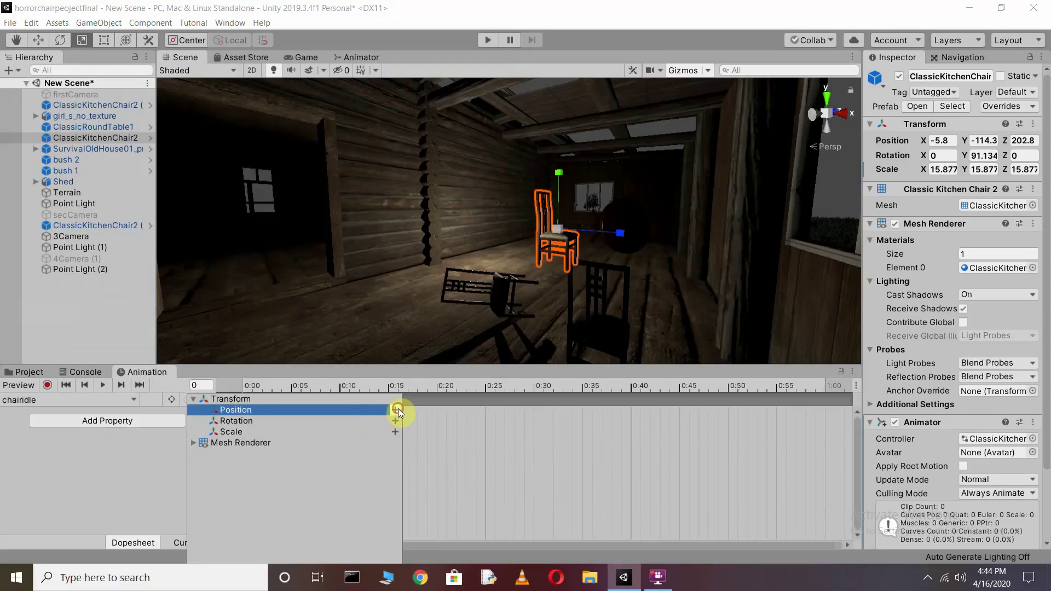
pyautogui.click(398, 409)
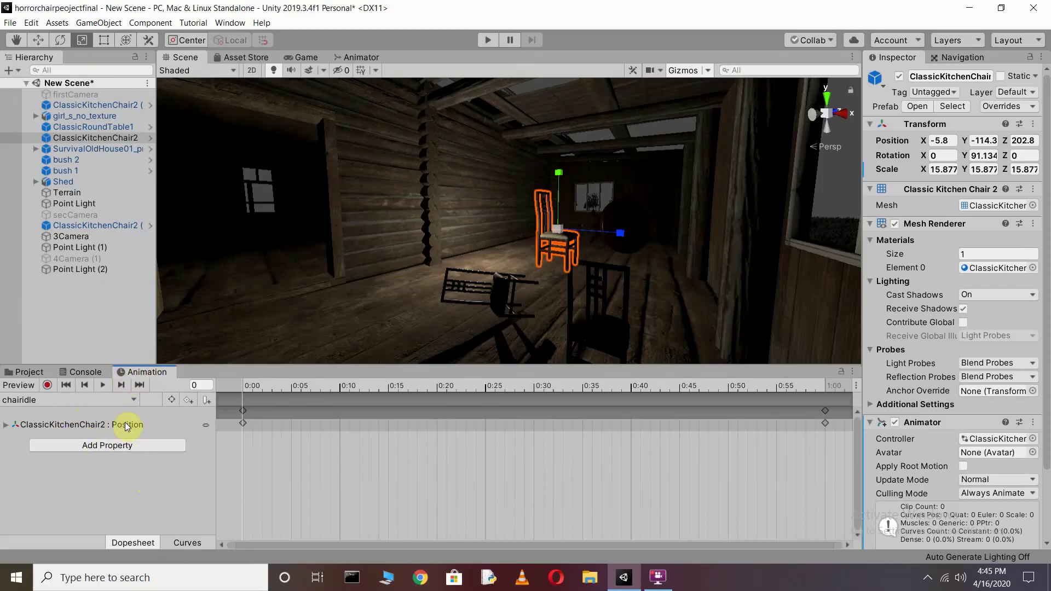
# - Go to frame 60 of the chairidle clip, switch keyframe recording on and off, and play the clip preview
pyautogui.scroll(-10, 504, 471)
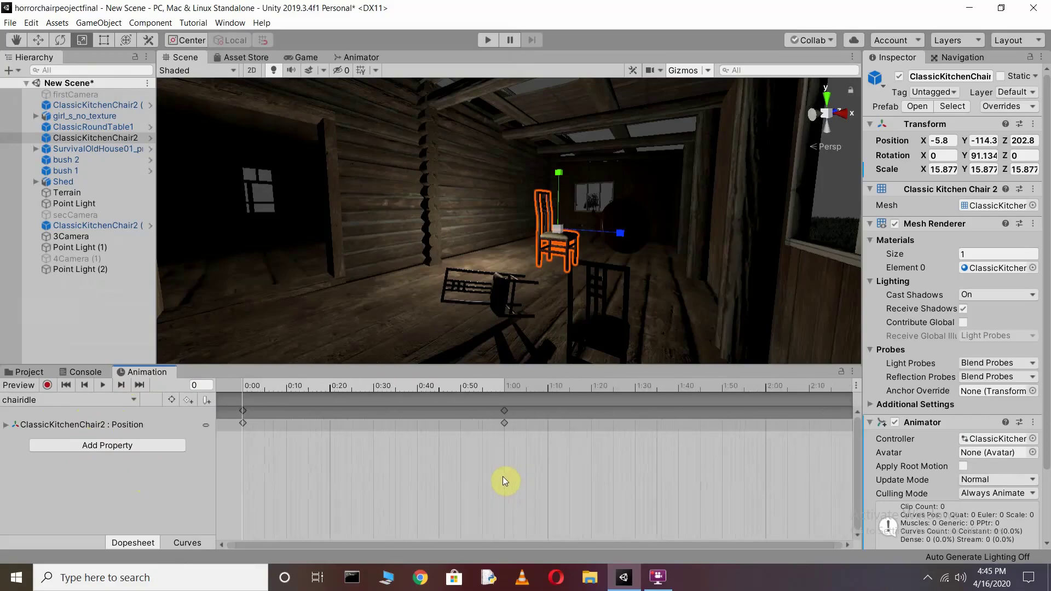
pyautogui.scroll(-5, 350, 416)
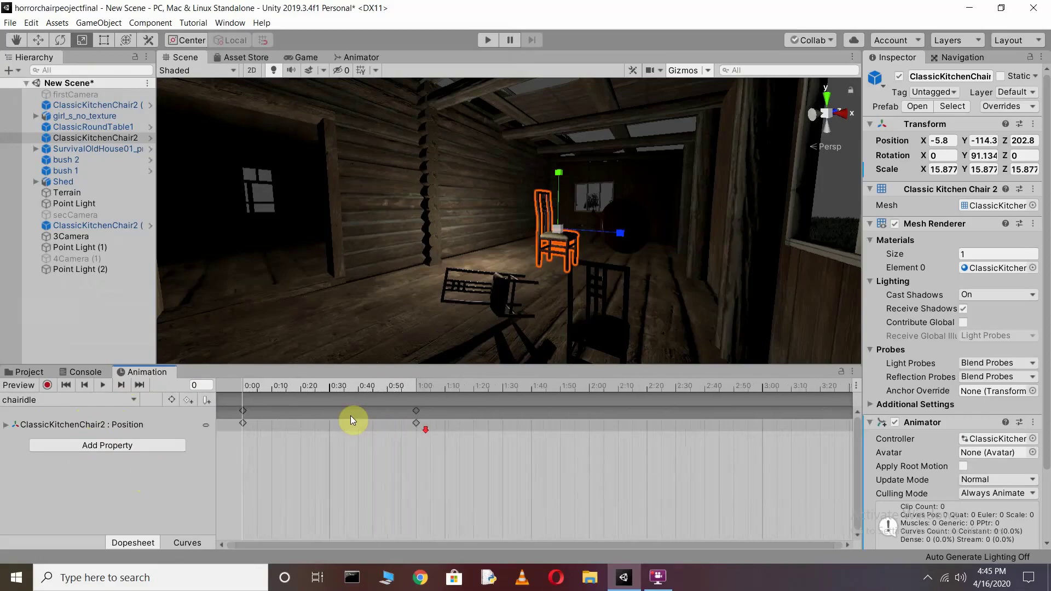
pyautogui.click(382, 382)
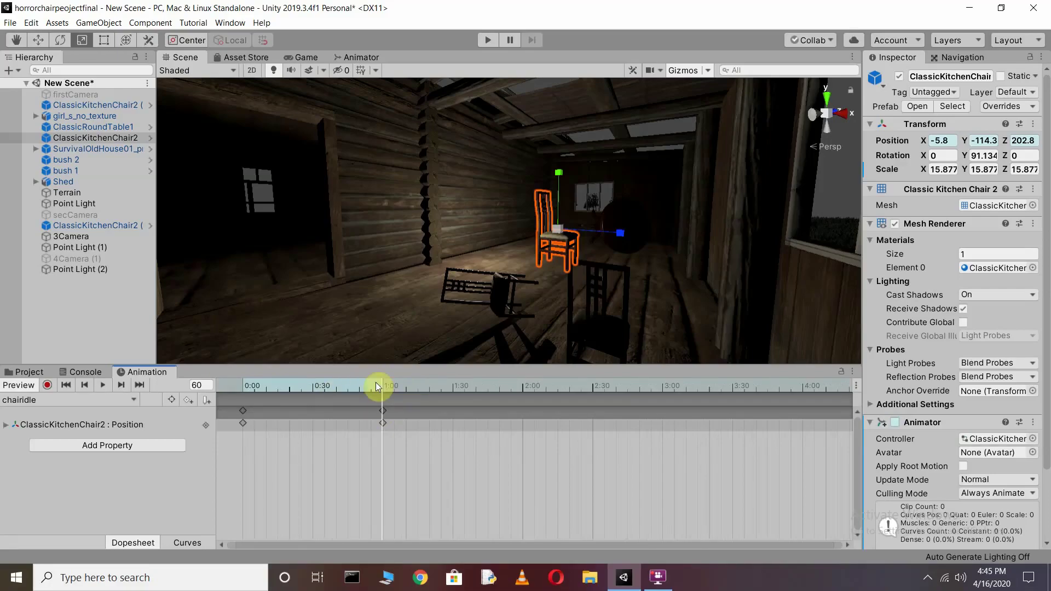
pyautogui.click(48, 385)
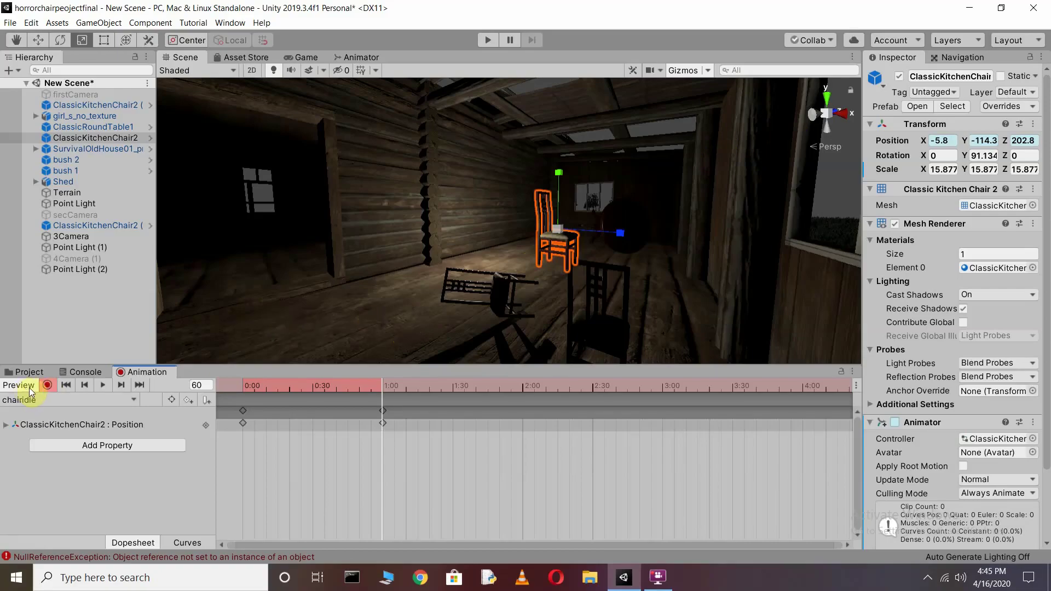
pyautogui.click(47, 385)
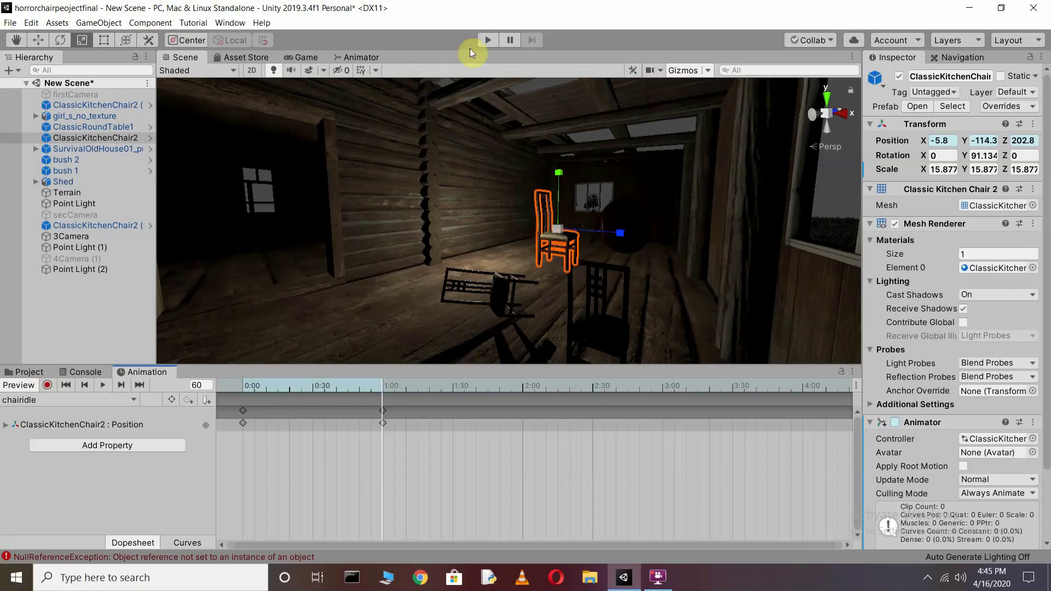
pyautogui.click(100, 384)
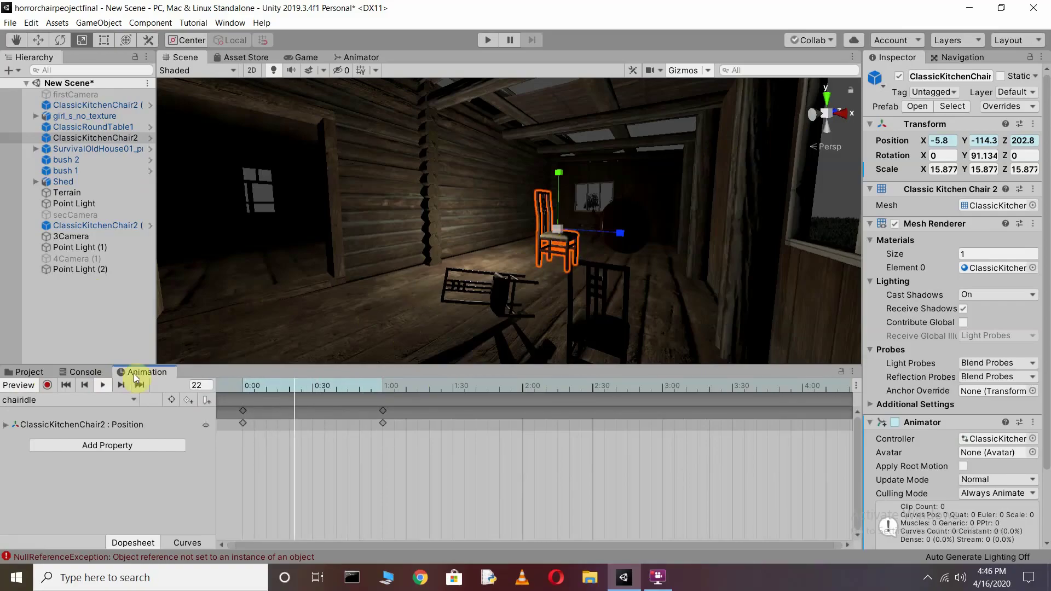
# - Stop the clip preview, return to frame 60 and view the Transform properties that can be added to the chairidle clip
pyautogui.click(100, 385)
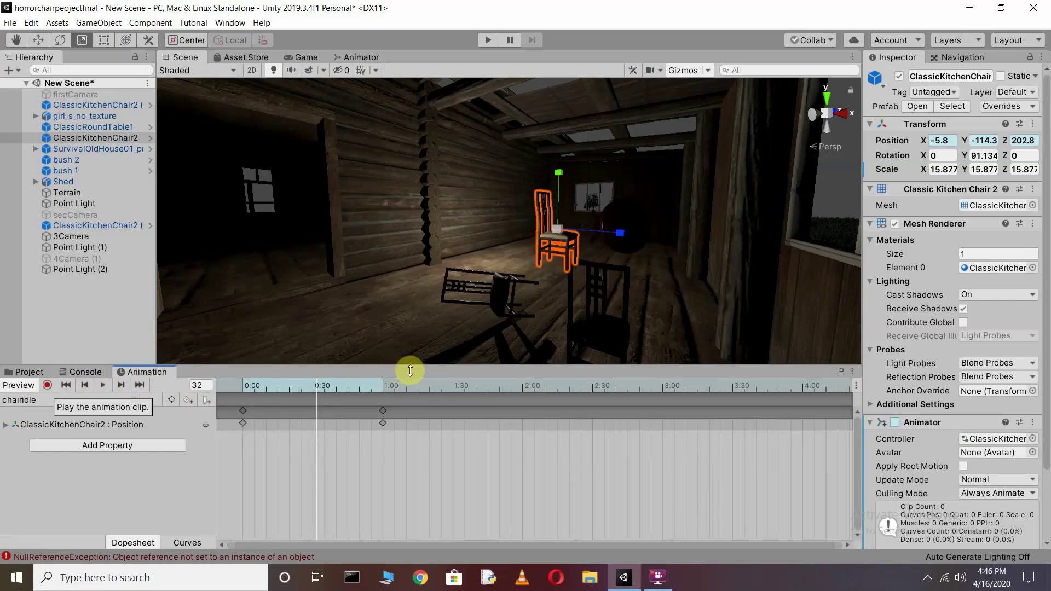
pyautogui.click(383, 385)
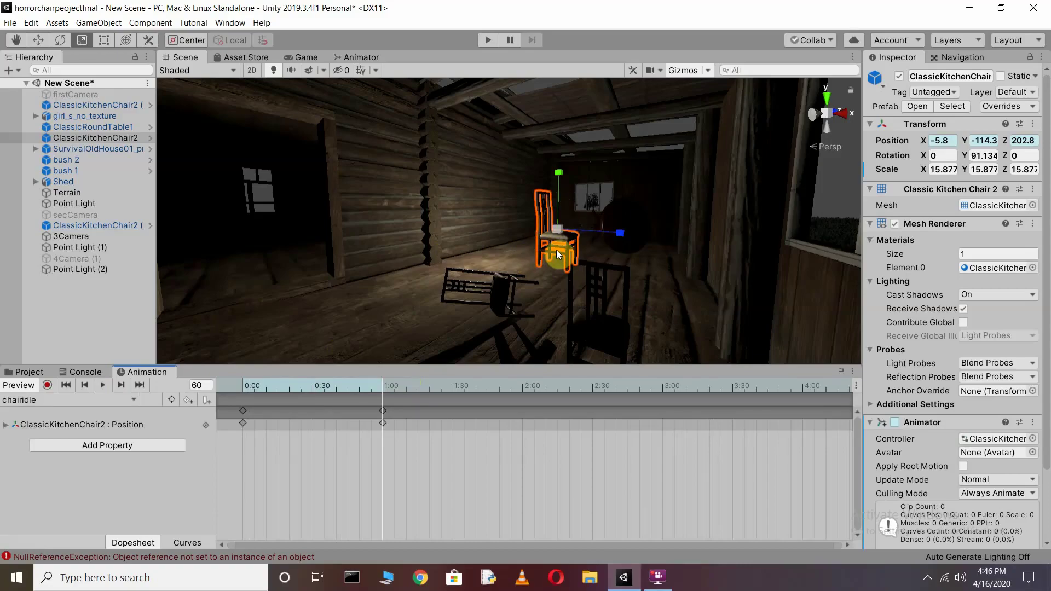
pyautogui.click(104, 447)
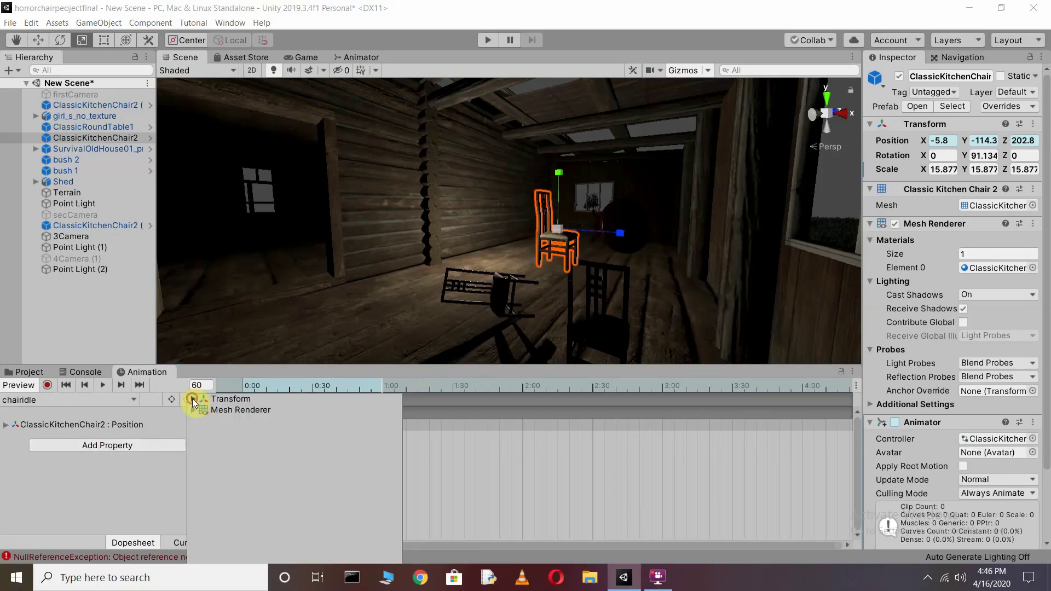
pyautogui.click(192, 398)
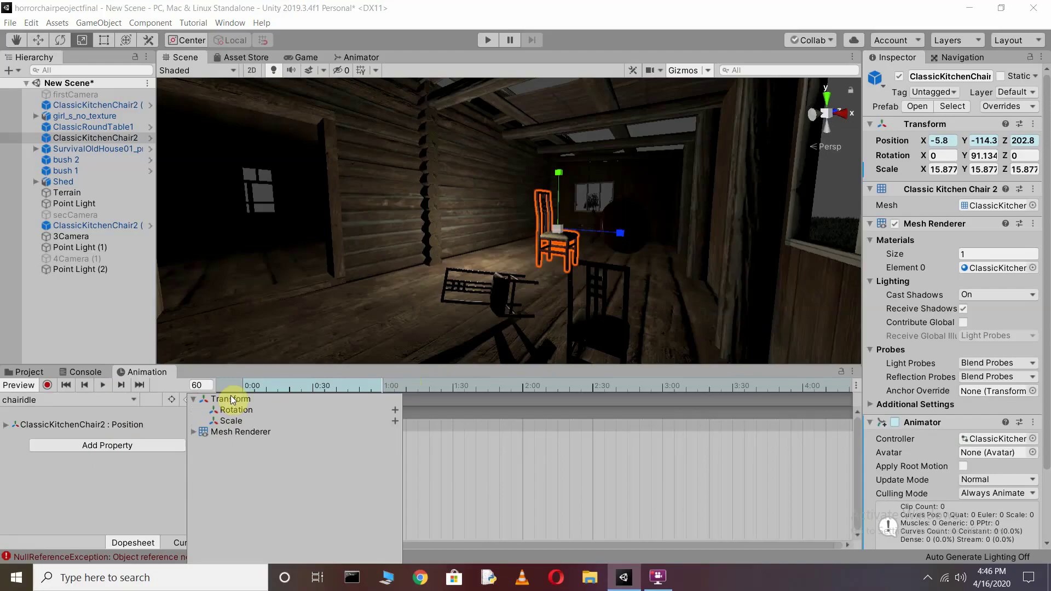
pyautogui.click(147, 468)
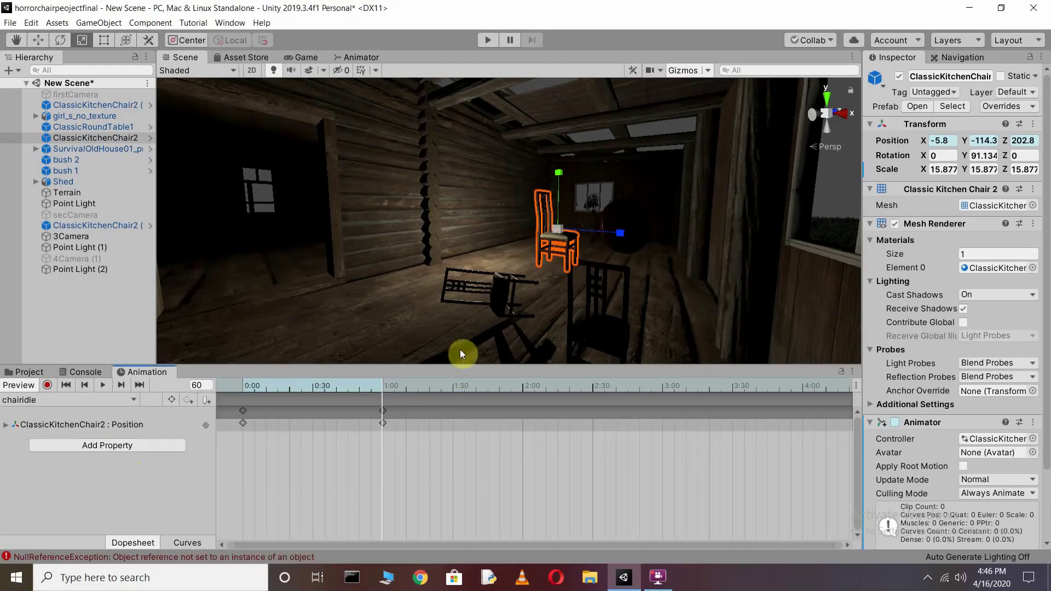
pyautogui.click(122, 447)
pyautogui.click(192, 399)
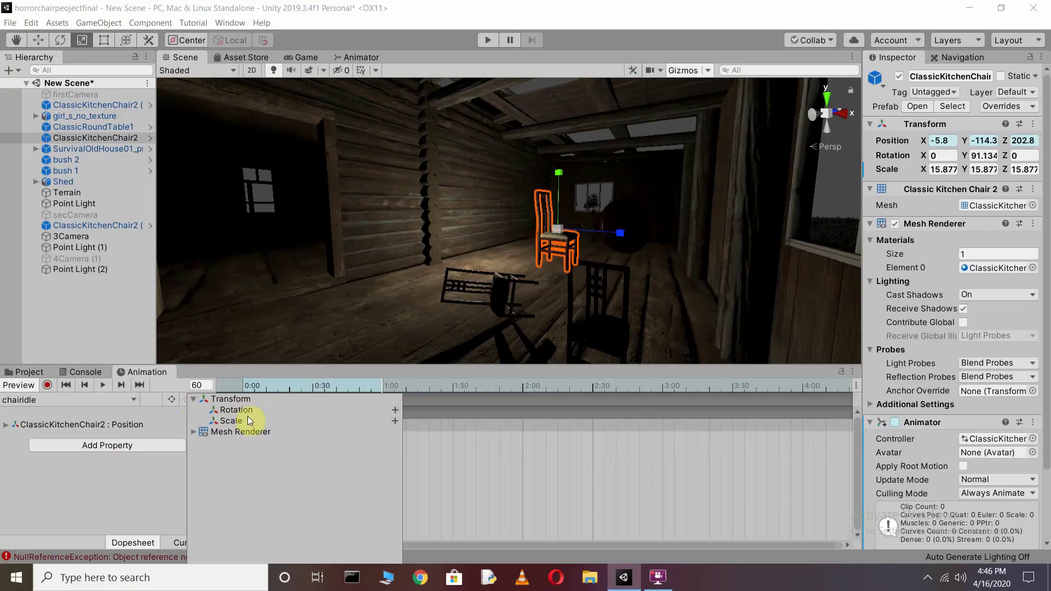
pyautogui.click(150, 477)
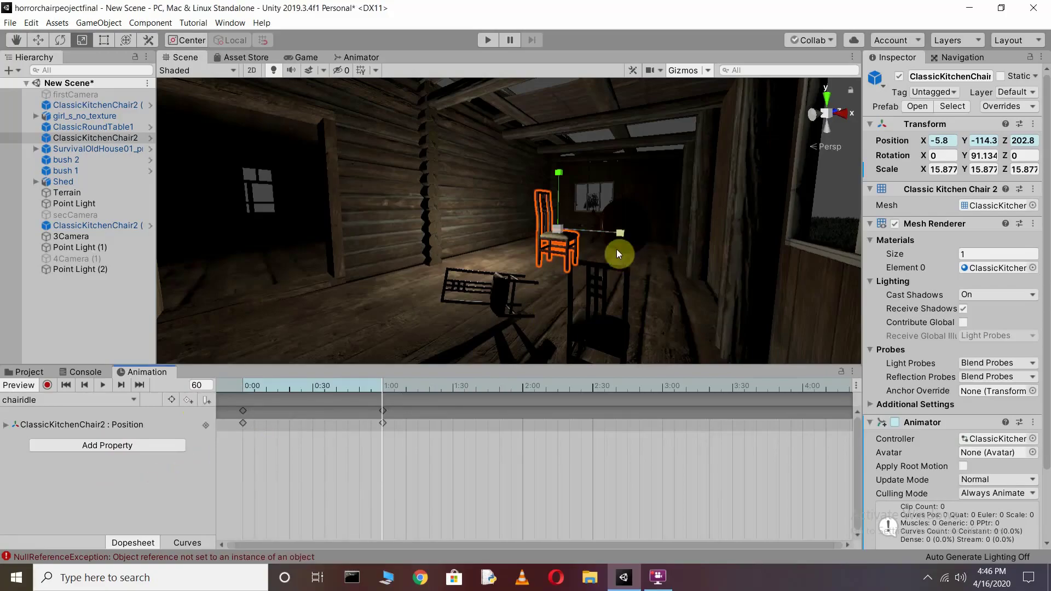
# - Expand the chair's Position property to examine its X, Y and Z tracks
pyautogui.click(562, 245)
pyautogui.click(28, 426)
pyautogui.click(6, 425)
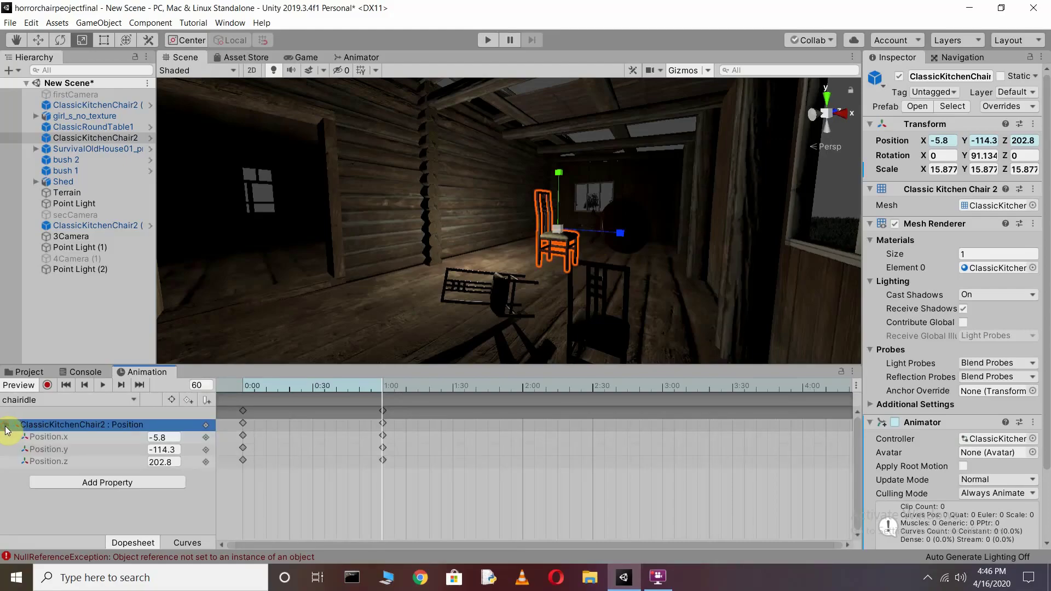
pyautogui.click(7, 424)
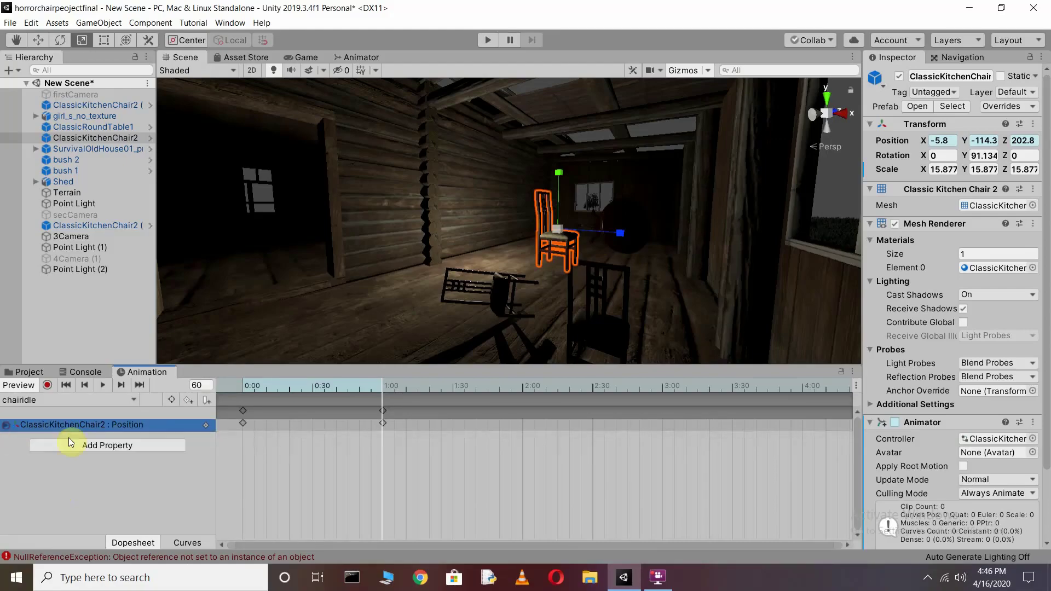
pyautogui.click(6, 425)
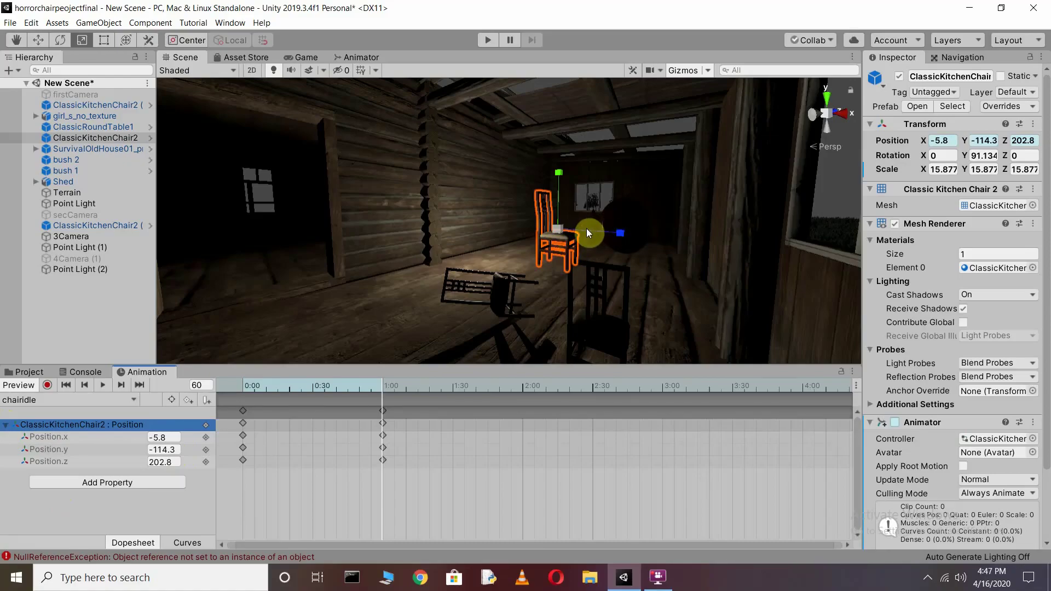
# - Add a Position.z key at frame 120 of the chairidle clip
pyautogui.press('Down')
pyautogui.press('Down')
pyautogui.press('Down')
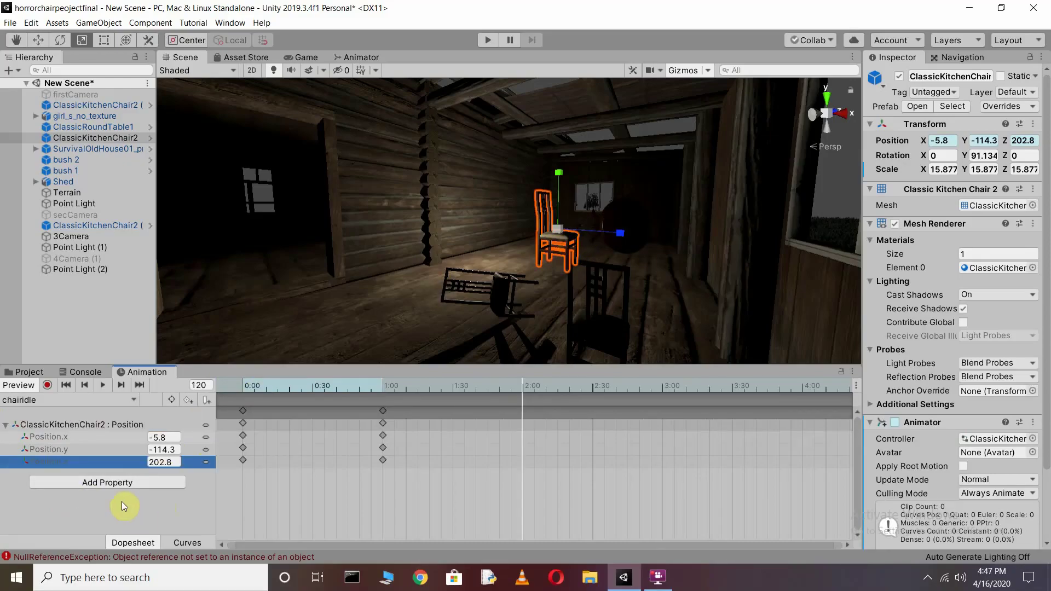
pyautogui.click(6, 425)
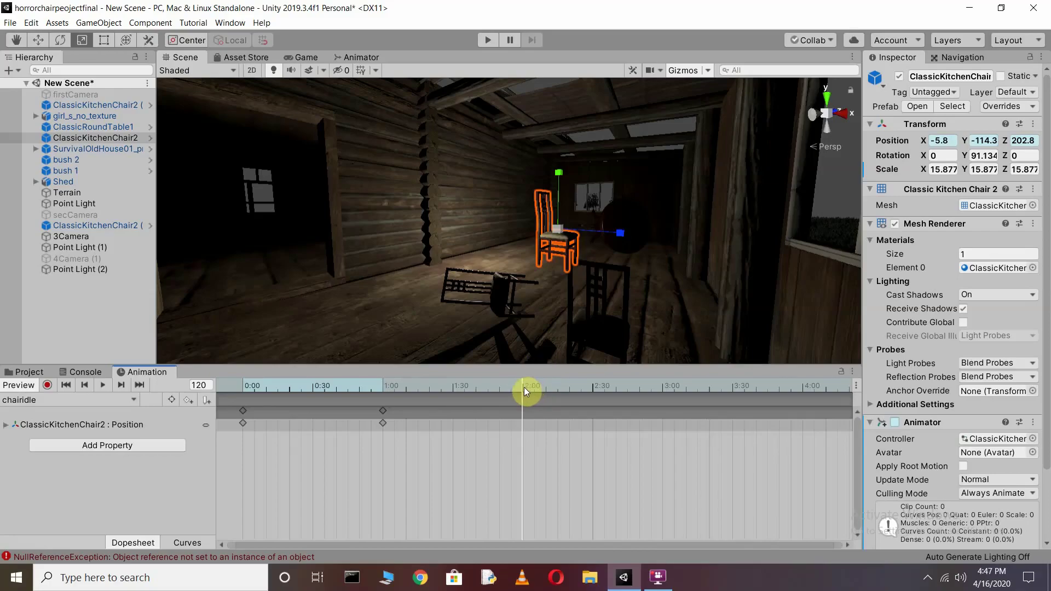
pyautogui.click(6, 425)
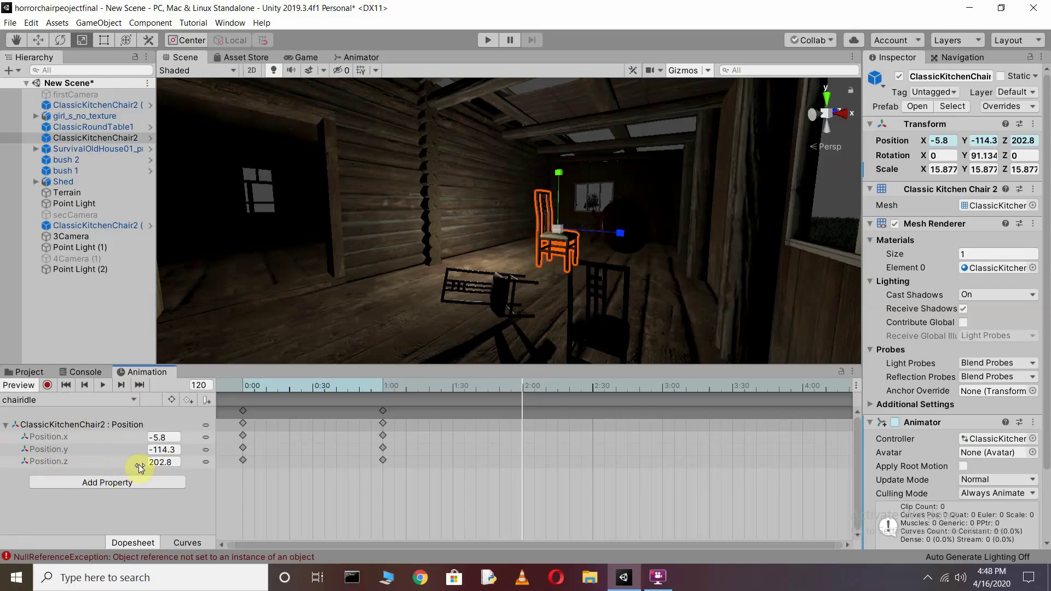
pyautogui.click(207, 459)
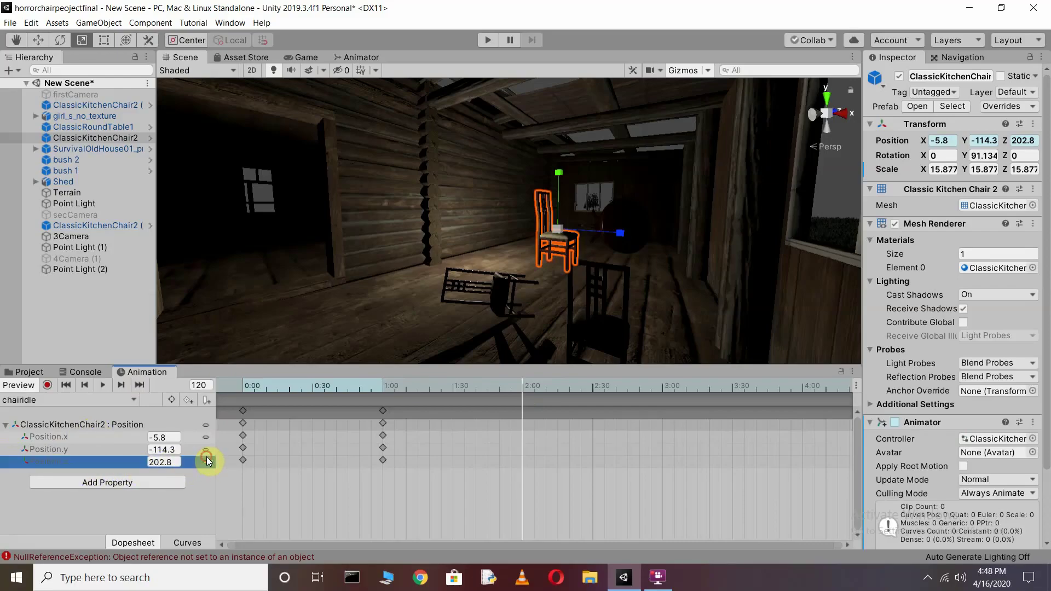
pyautogui.click(208, 462)
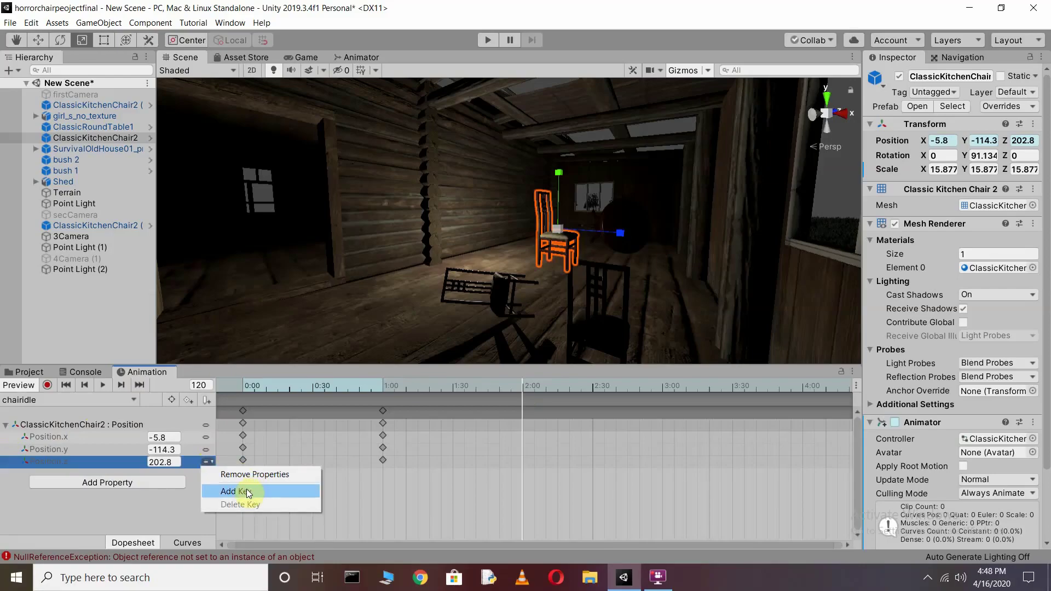
pyautogui.click(247, 492)
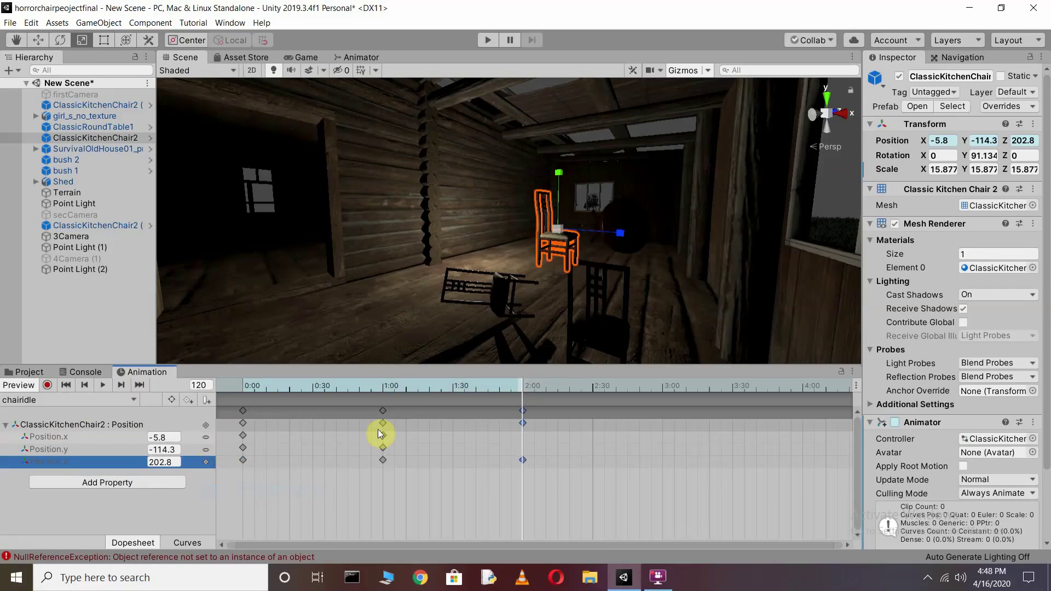
# - Record the chair's move across the floor to about X -22.9, Z 203.1 at frame 120, ending with recording off
pyautogui.click(41, 39)
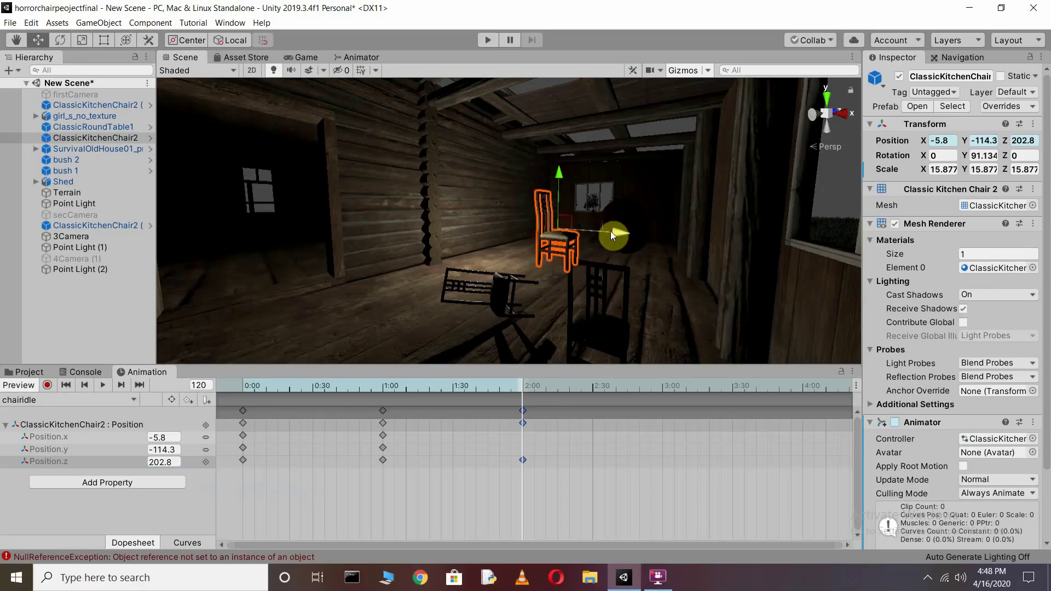
pyautogui.click(50, 385)
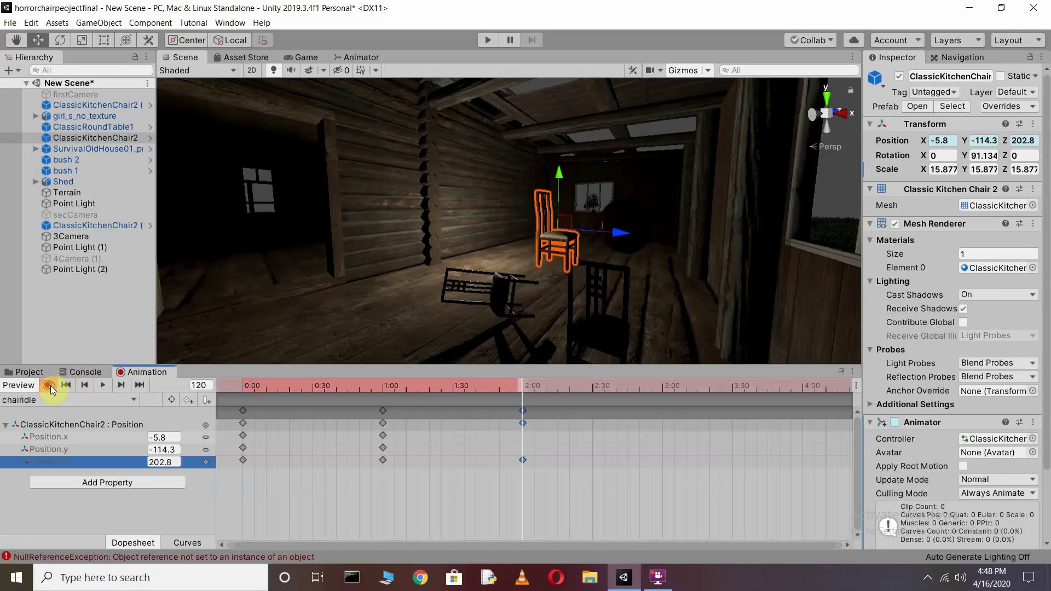
pyautogui.click(615, 234)
pyautogui.moveTo(616, 235); pyautogui.dragTo(546, 198)
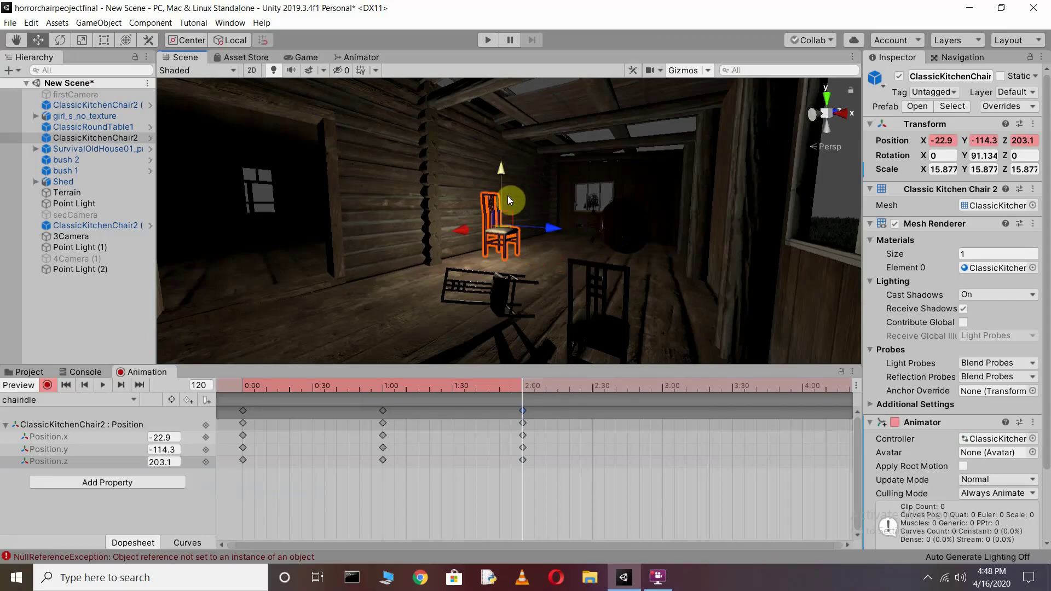
pyautogui.click(46, 386)
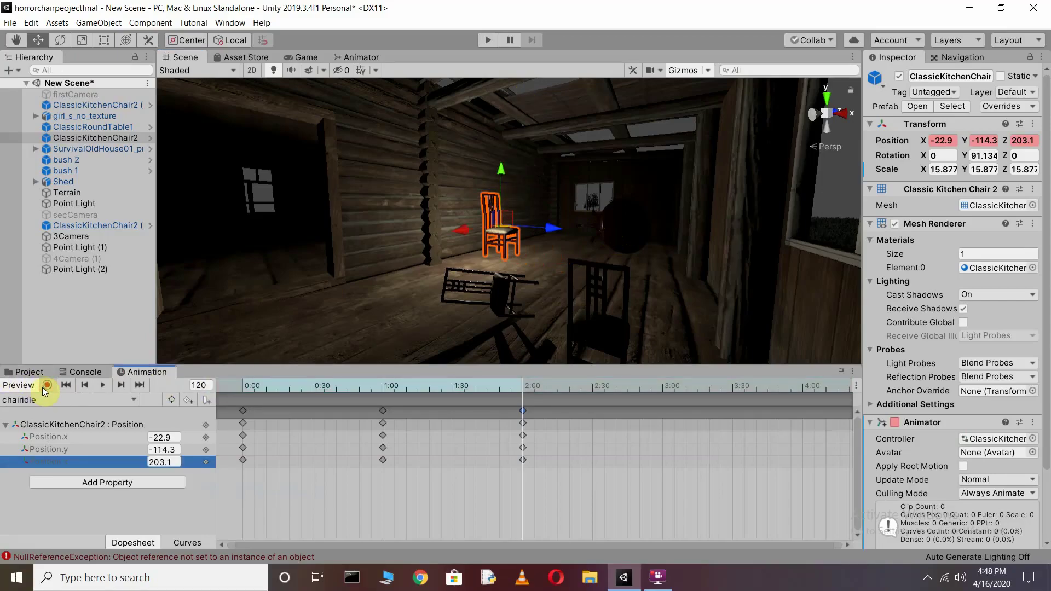
# - Play the chairidle preview to check the sideways movement, collapse the Position tracks and stop playback
pyautogui.click(105, 385)
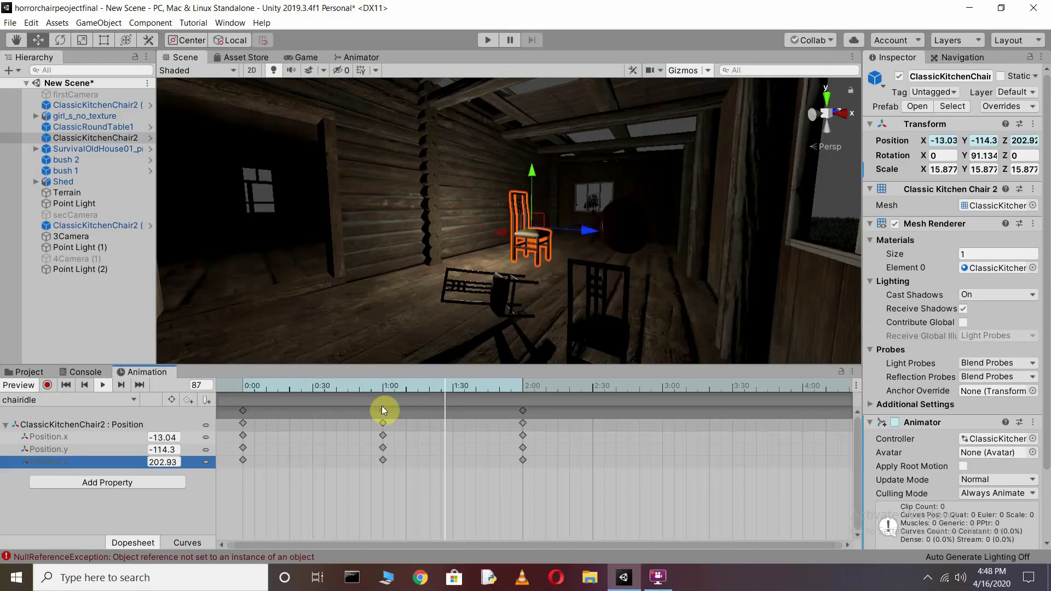
pyautogui.click(6, 426)
pyautogui.press('space')
# - Add a Position.y key at frame 180 of the chairidle clip
pyautogui.click(520, 390)
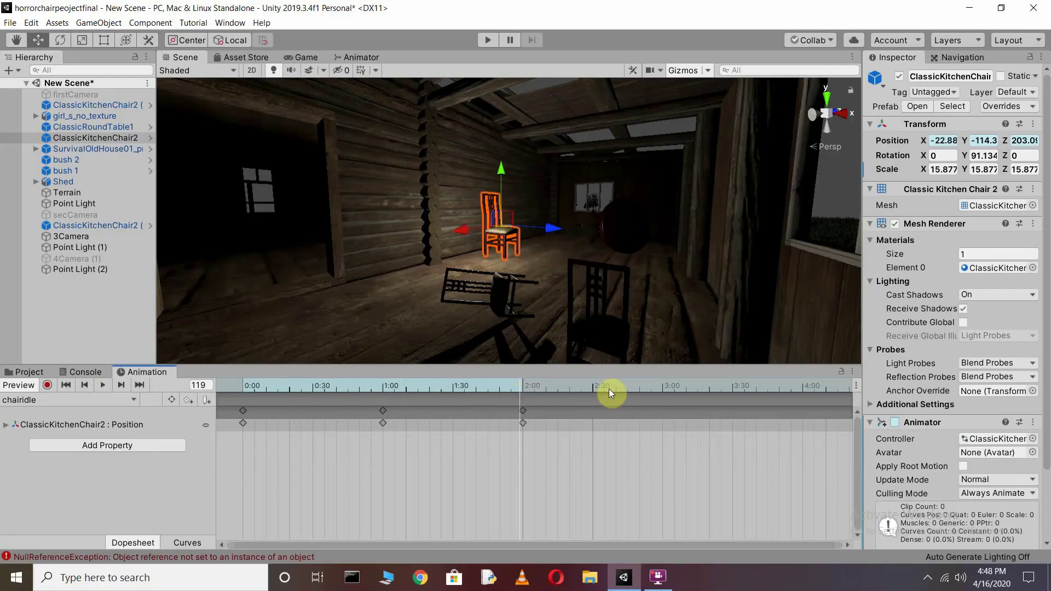
pyautogui.click(662, 390)
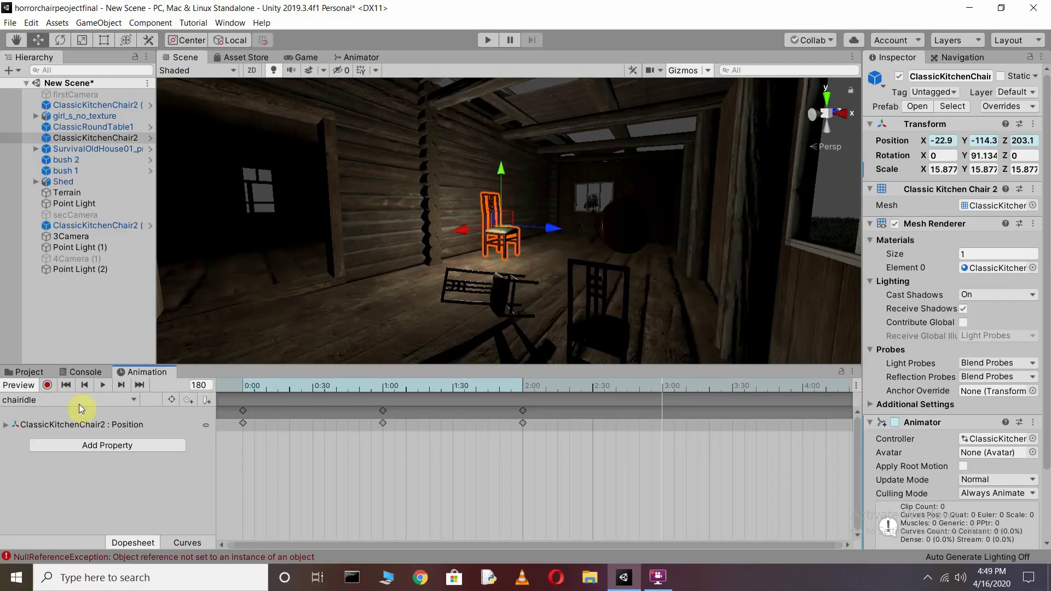
pyautogui.click(7, 425)
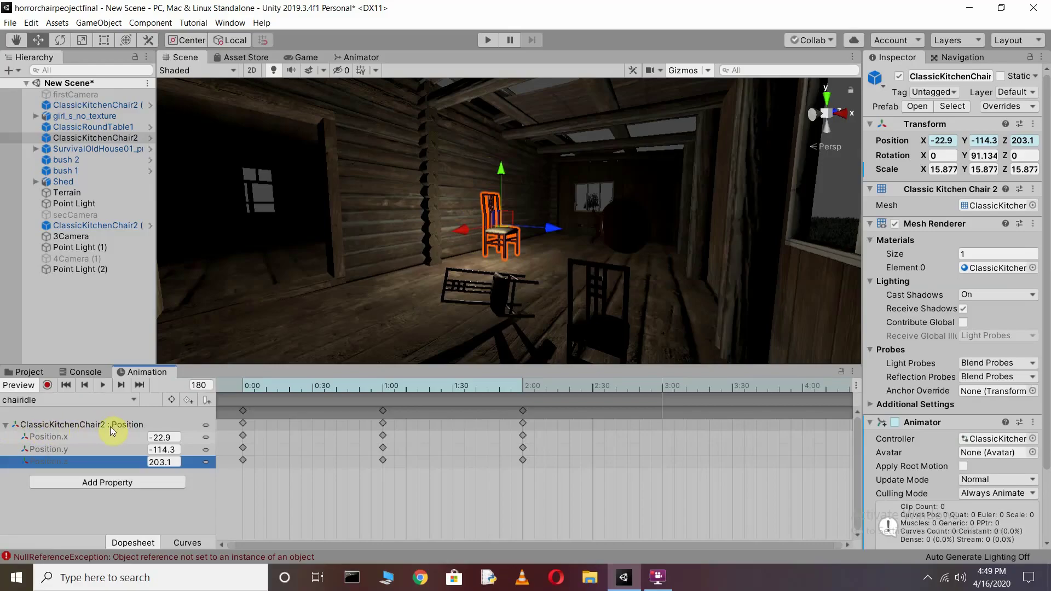
pyautogui.click(55, 451)
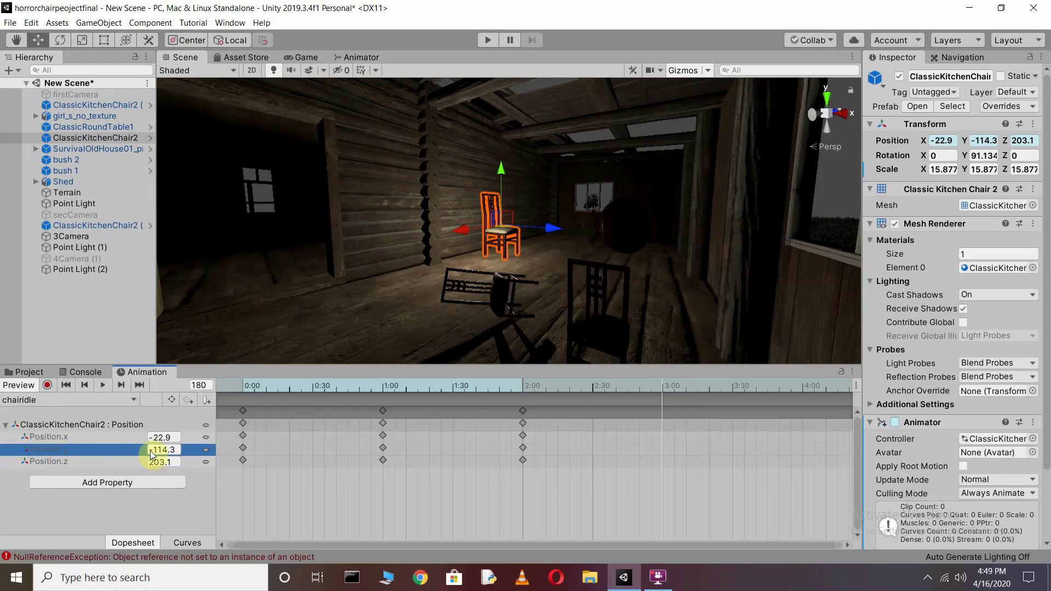
pyautogui.click(208, 451)
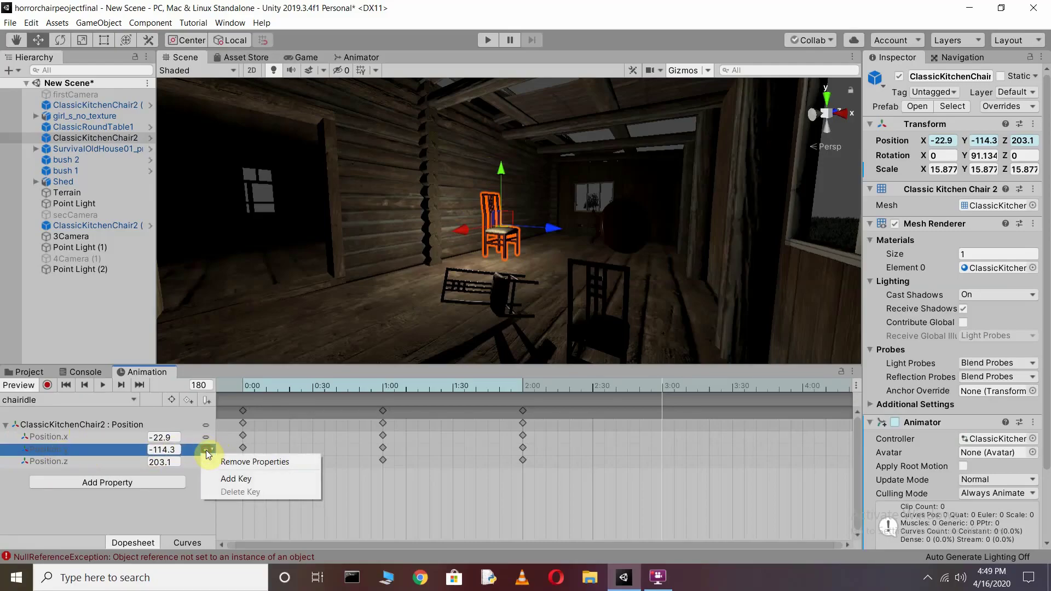
pyautogui.click(242, 480)
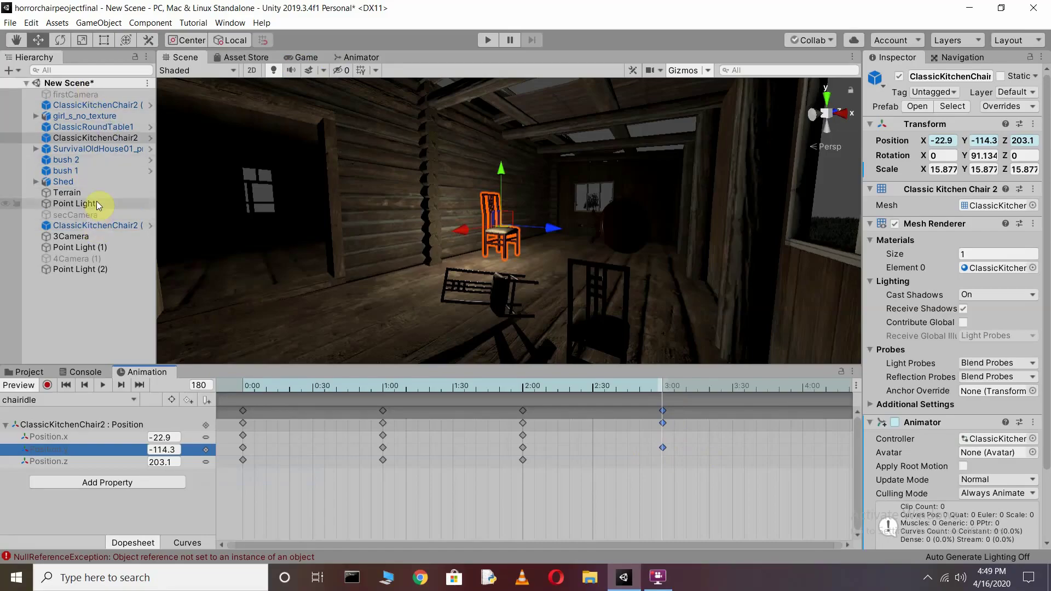
# - Record the chair lifted into the air to about Y -95.5 at frame 180, ending with recording off
pyautogui.click(47, 385)
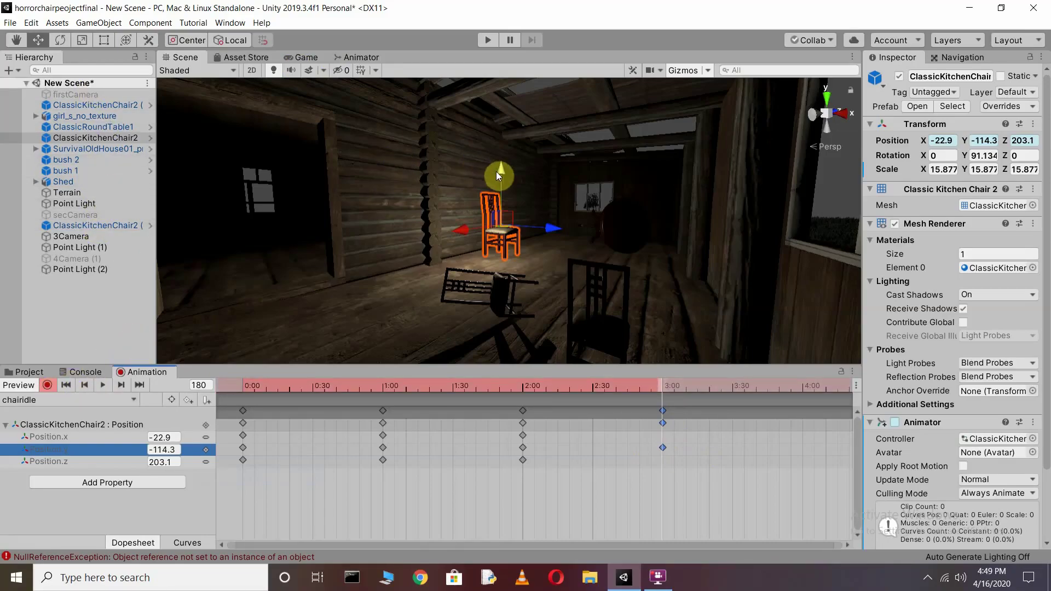
pyautogui.moveTo(501, 173); pyautogui.dragTo(501, 110)
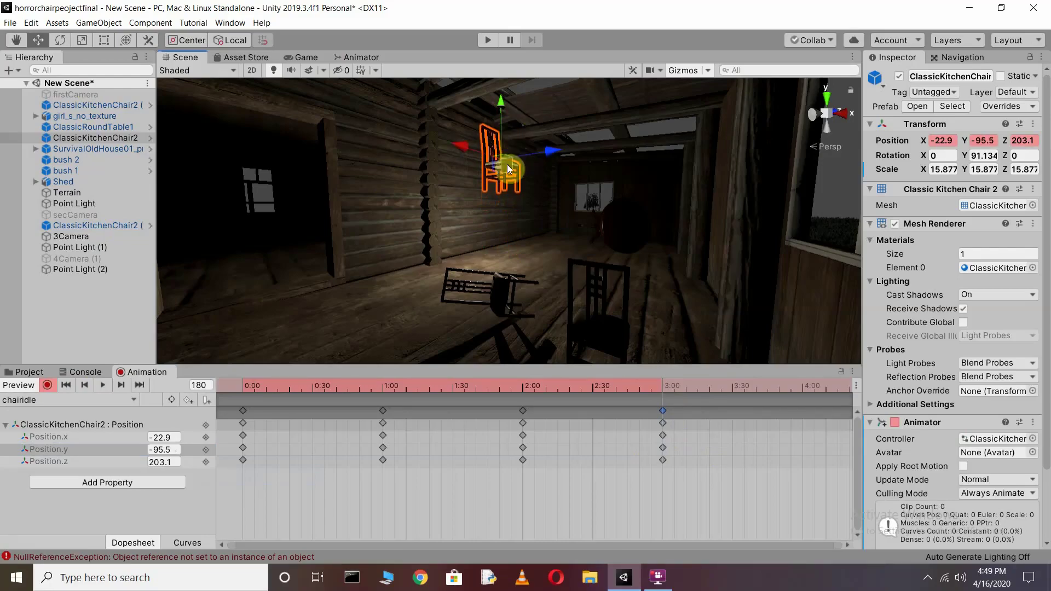
pyautogui.click(48, 385)
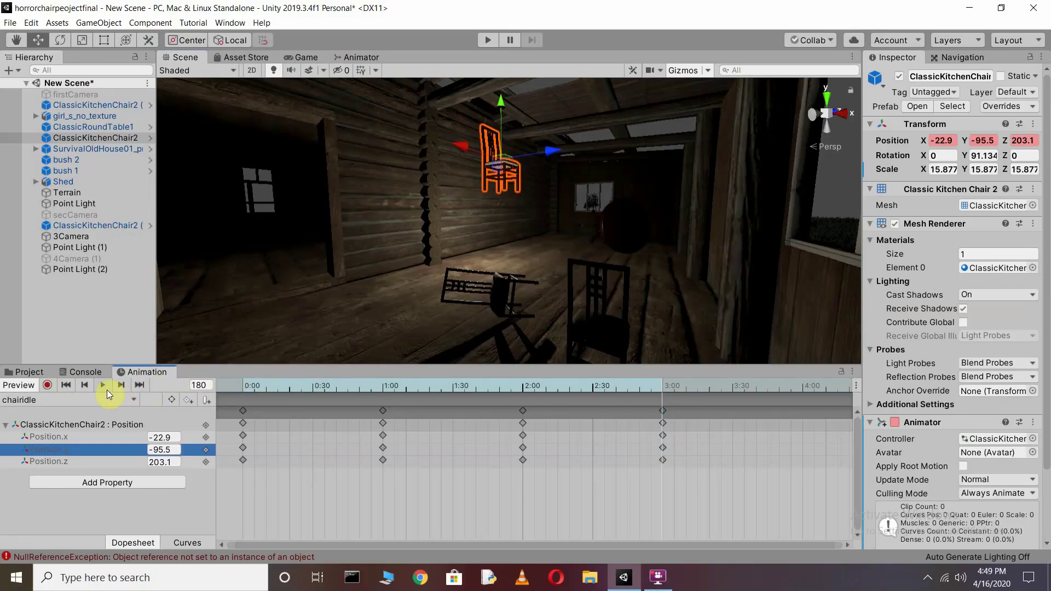
# - Play the chairidle preview to check the chair sliding and rising, and stop playback
pyautogui.click(106, 388)
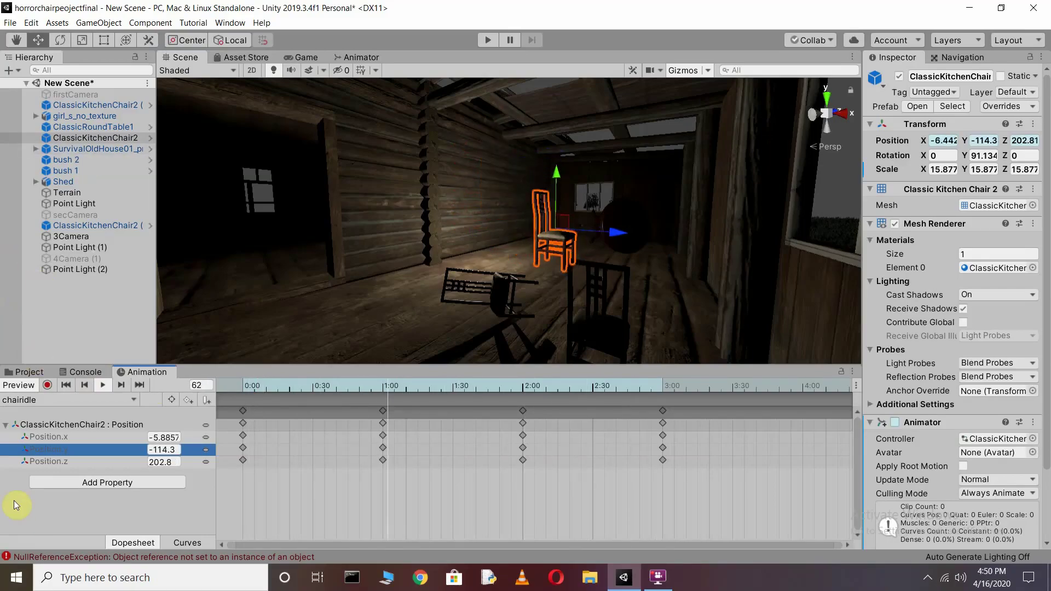
pyautogui.click(2, 426)
pyautogui.click(109, 384)
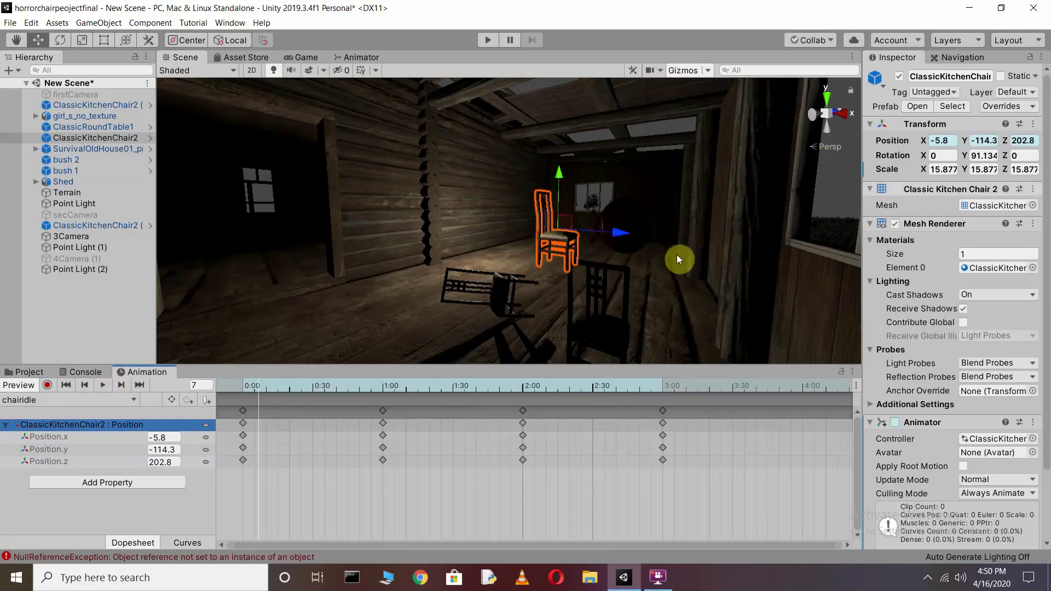
# - Add a Rotation property for the chair to the chairidle clip, keeping the existing Position keys
pyautogui.click(662, 383)
pyautogui.scroll(-3, 889, 452)
pyautogui.scroll(-2, 776, 455)
pyautogui.scroll(-3, 753, 458)
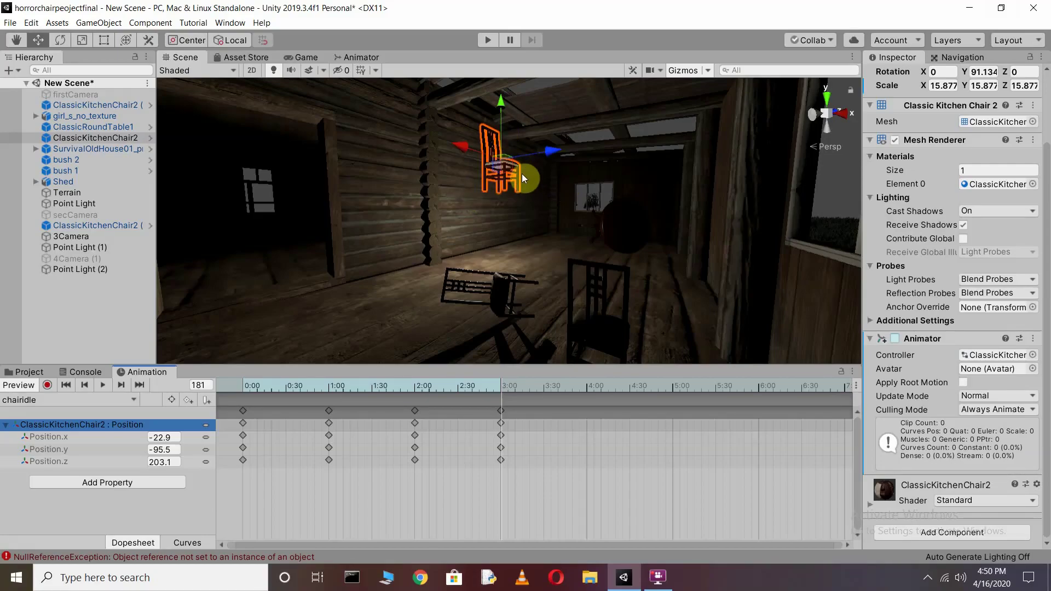
pyautogui.click(6, 426)
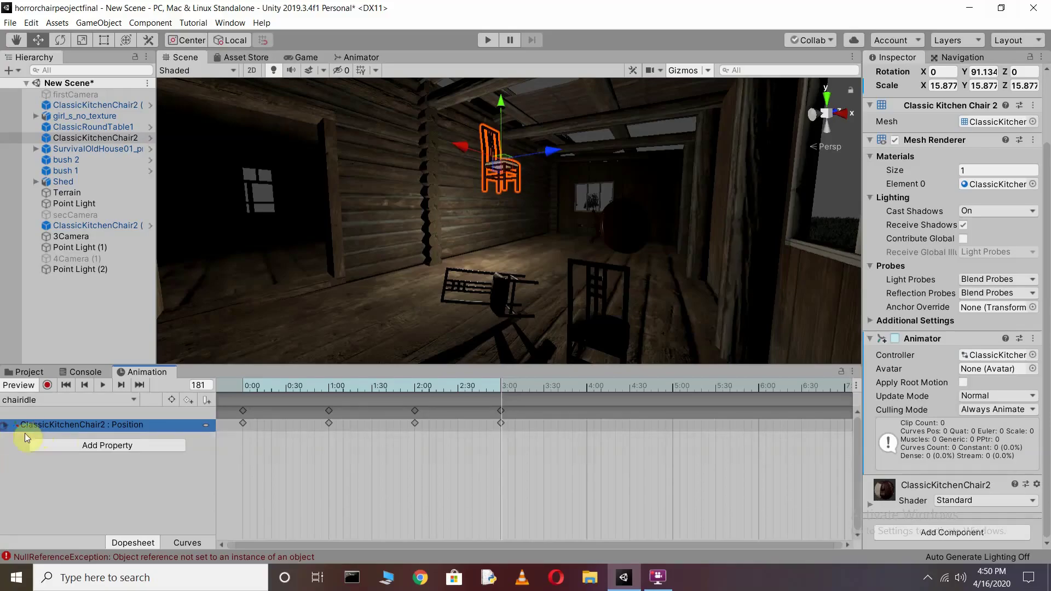
pyautogui.click(114, 445)
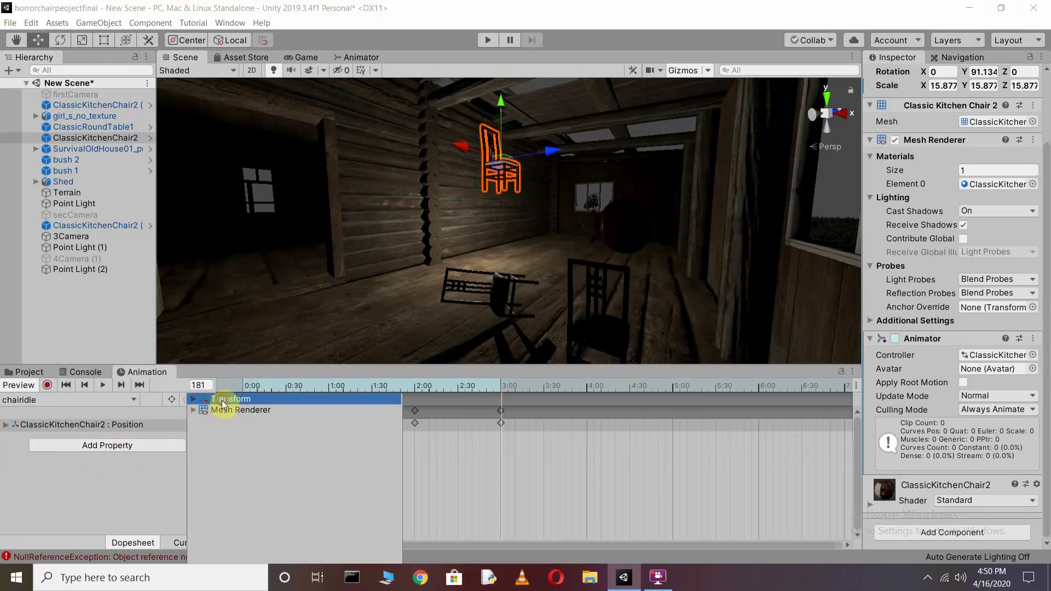
pyautogui.click(193, 399)
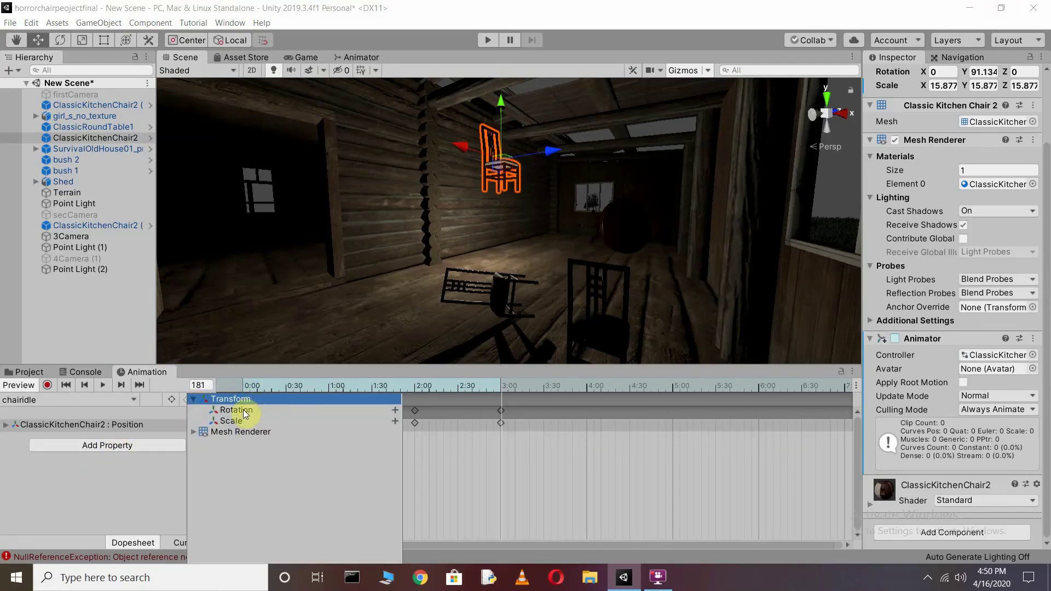
pyautogui.click(394, 410)
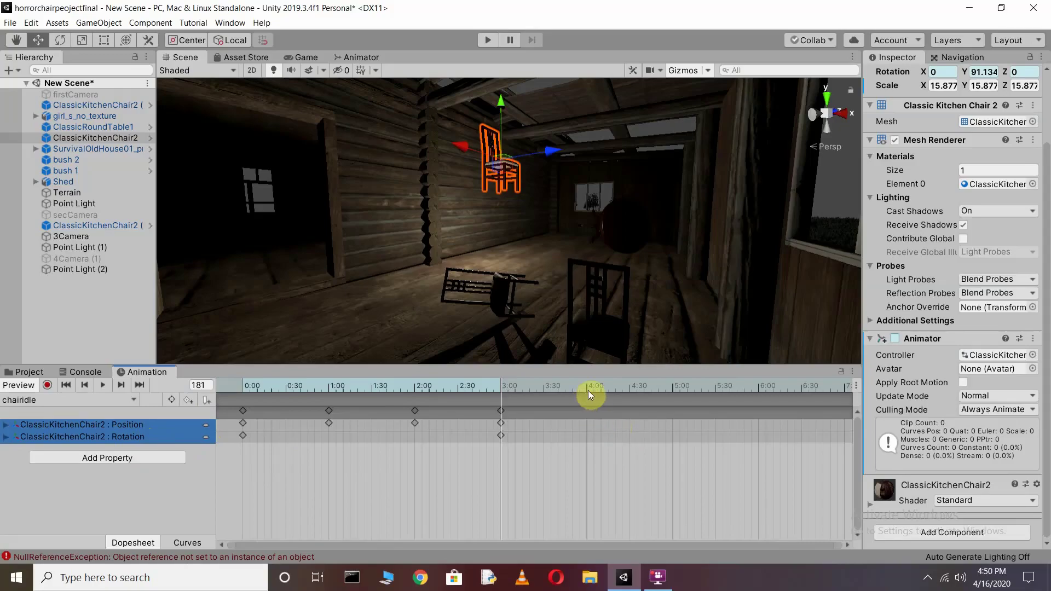
# - Record the chair spun around its Y axis to about -633 degrees at frame 300, ending with recording off
pyautogui.click(673, 386)
pyautogui.click(671, 386)
pyautogui.click(671, 387)
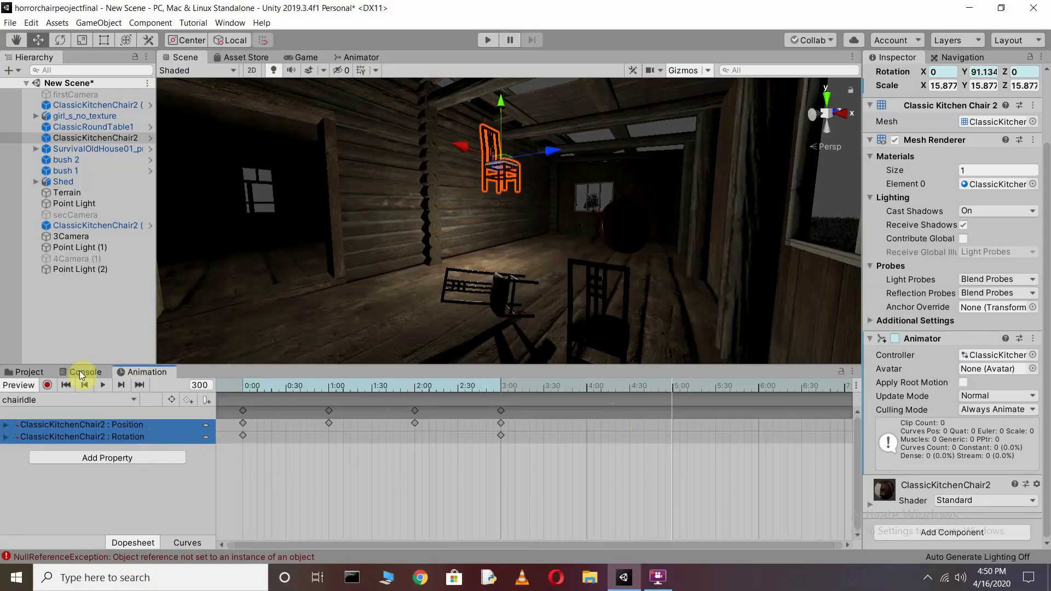
pyautogui.click(62, 39)
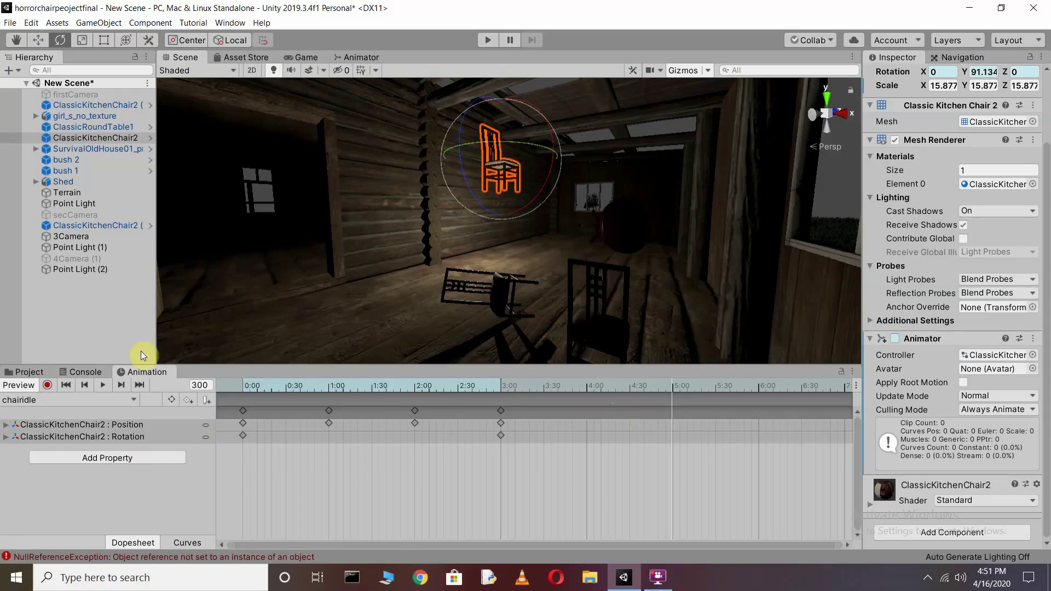
pyautogui.click(49, 384)
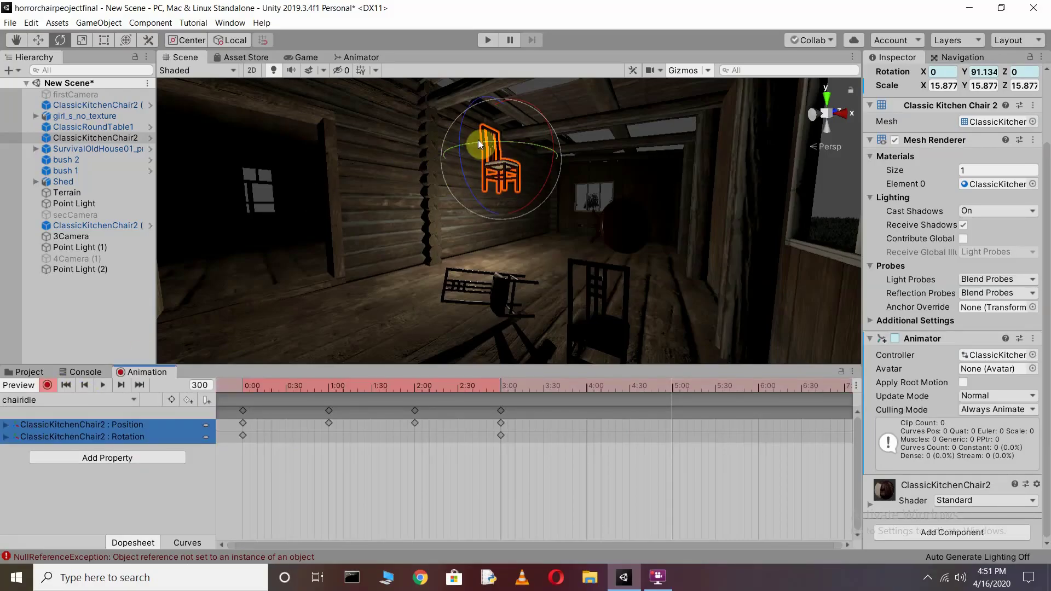
pyautogui.moveTo(477, 139)
pyautogui.mouseDown()
pyautogui.moveTo(496, 146)
pyautogui.moveTo(469, 142)
pyautogui.mouseUp()
pyautogui.moveTo(471, 142); pyautogui.dragTo(472, 143)
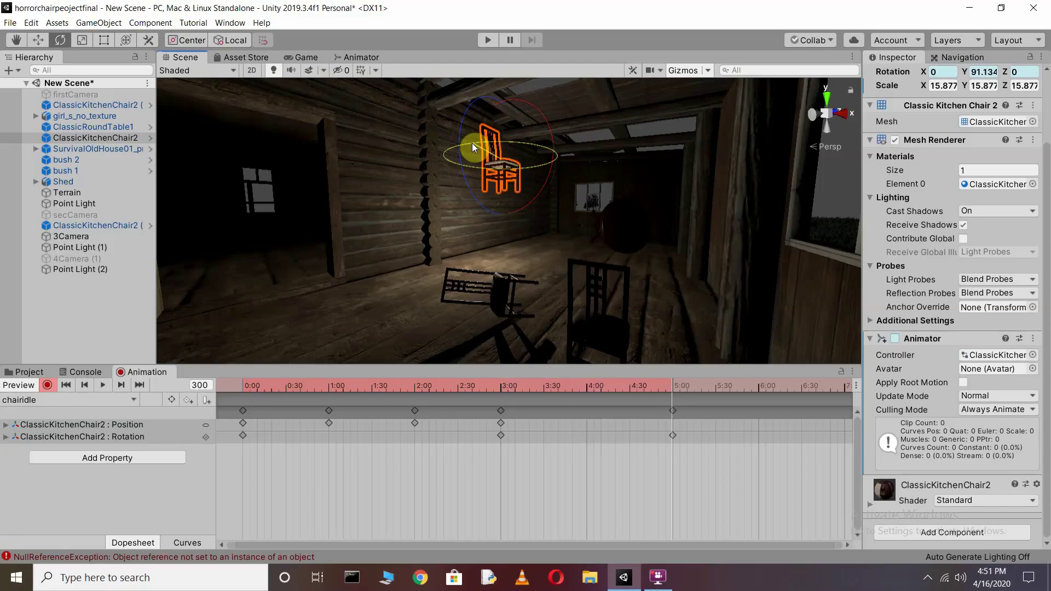
pyautogui.moveTo(472, 143); pyautogui.dragTo(997, 114)
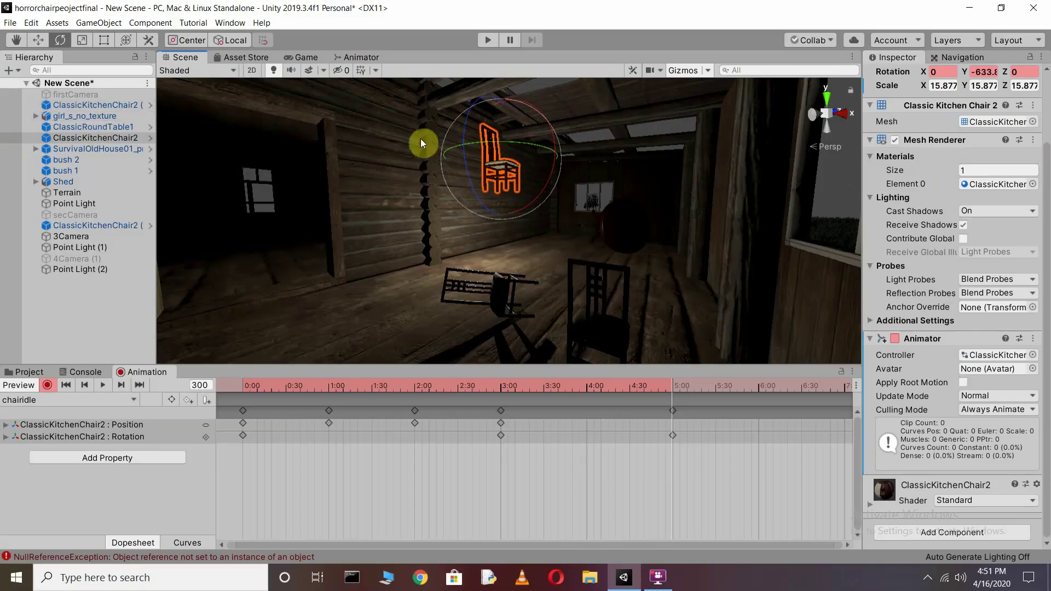
pyautogui.click(48, 385)
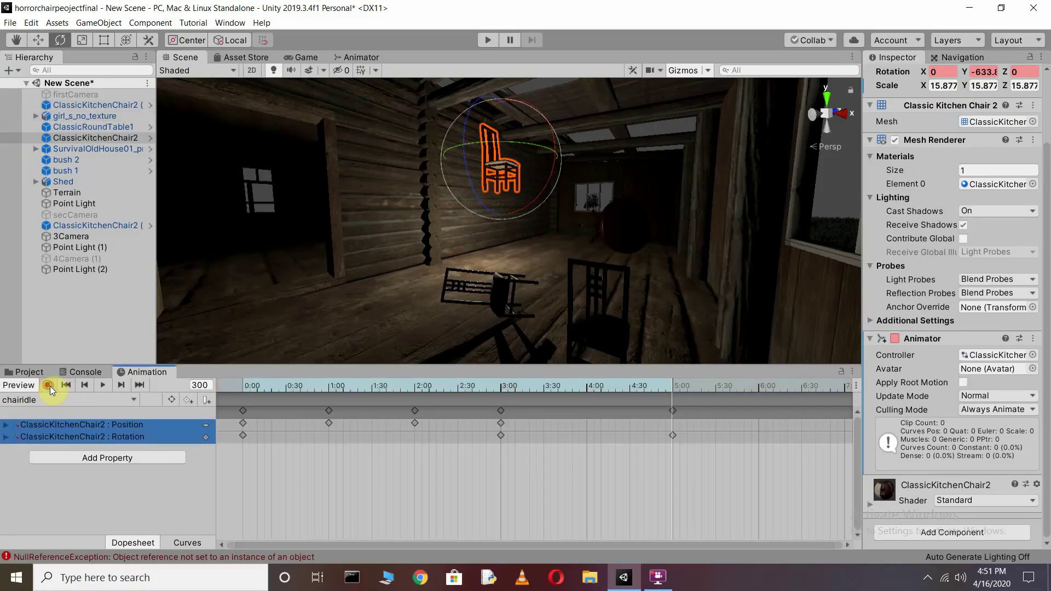
# - Play the chairidle preview to check the chair's spin in the air, stop playback and set the playhead to frame 300
pyautogui.click(100, 386)
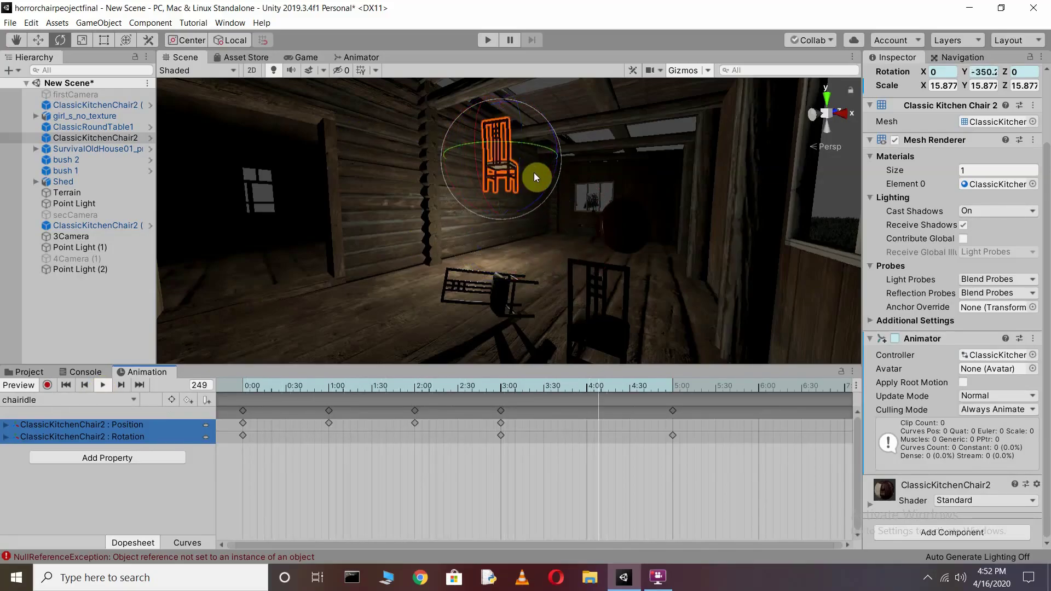
pyautogui.click(103, 384)
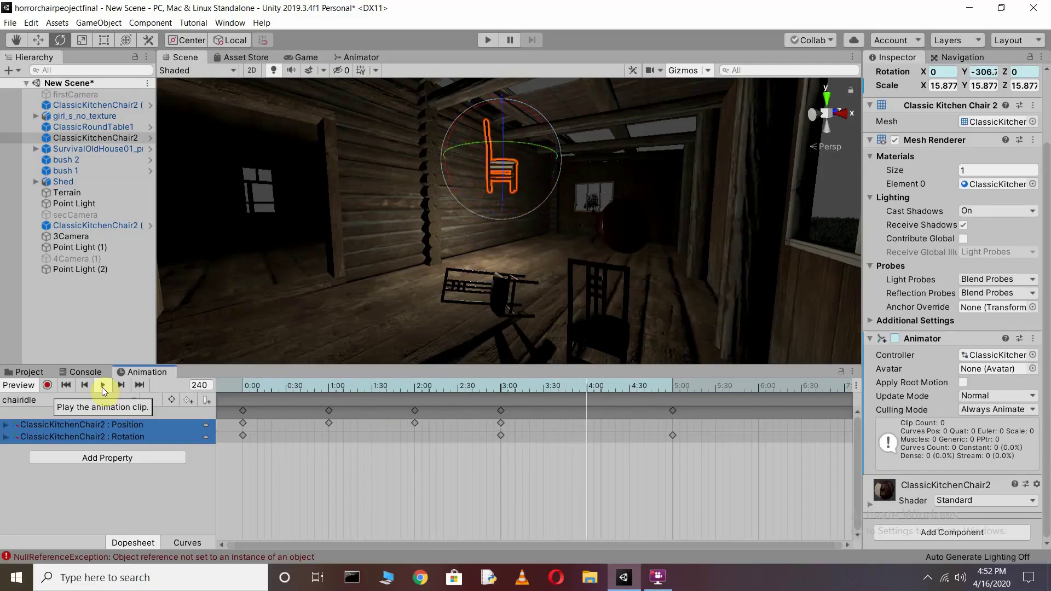
pyautogui.click(103, 385)
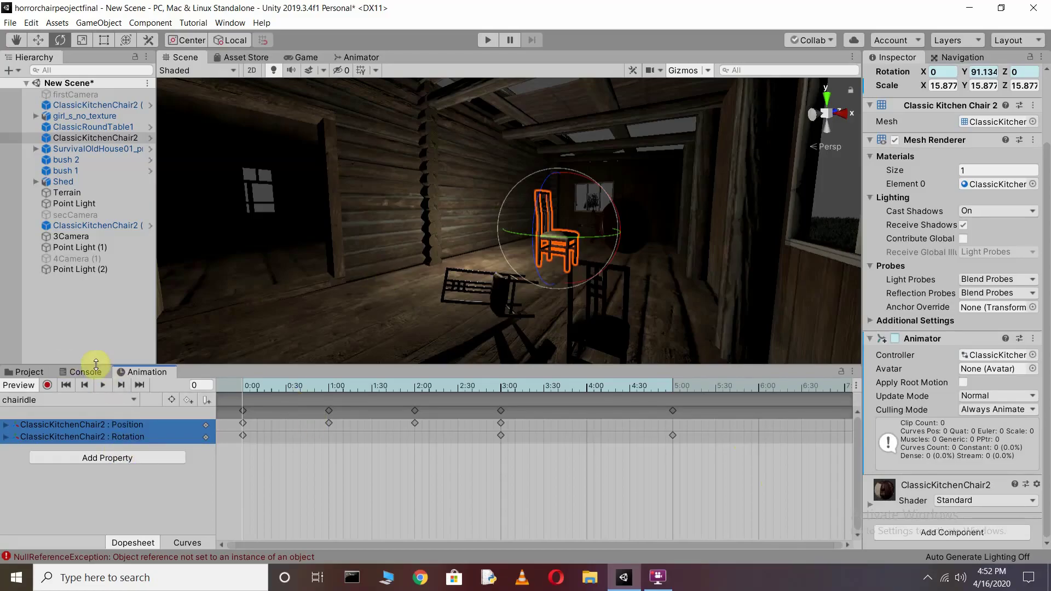
pyautogui.click(672, 386)
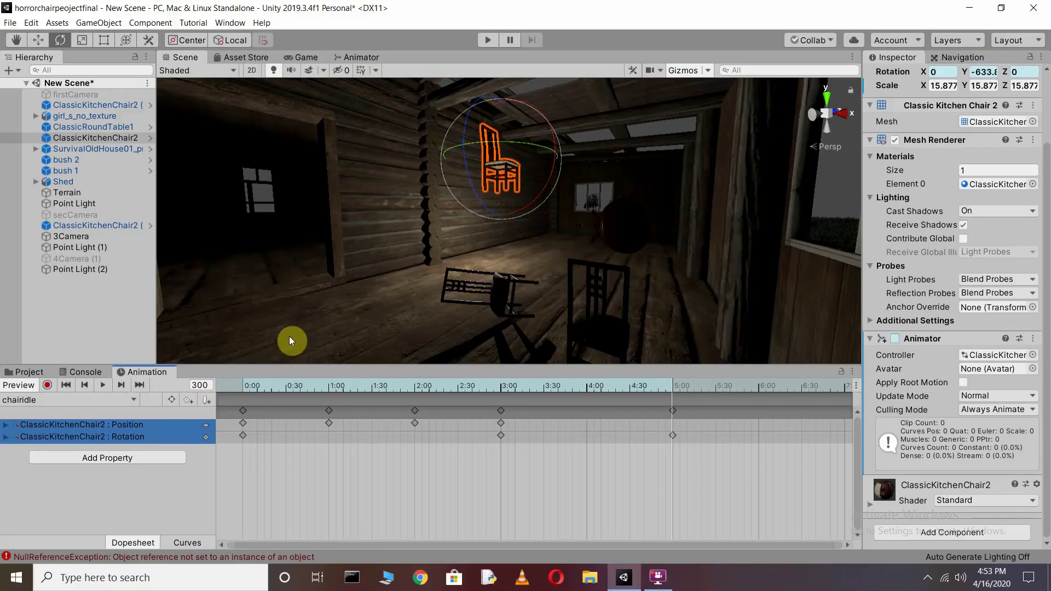
# - Create a new animation clip for the chair named chairlost.anim in the Prefabs folder
pyautogui.click(80, 399)
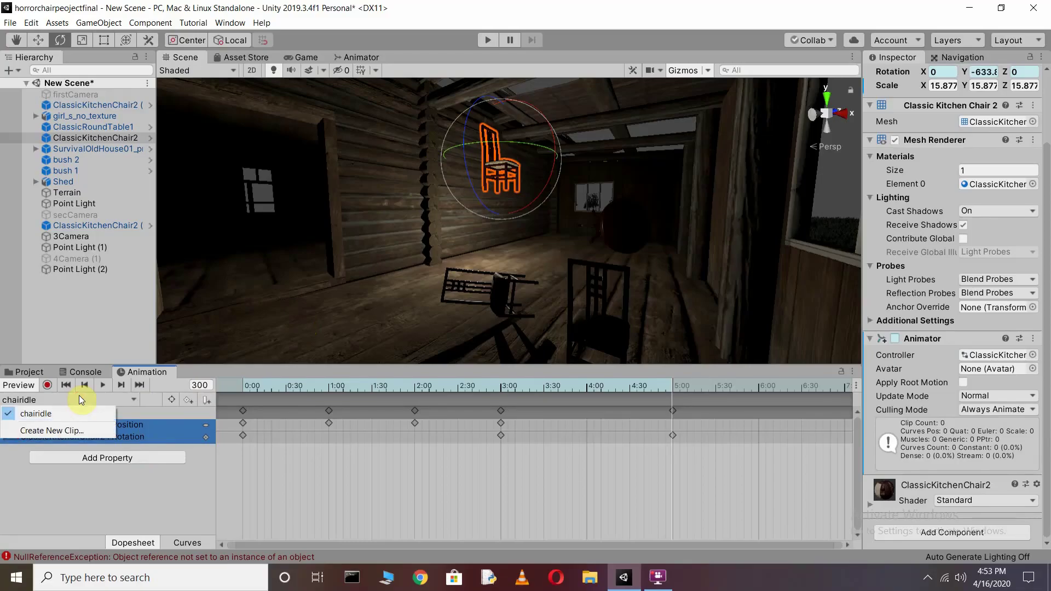
pyautogui.click(37, 482)
pyautogui.click(126, 403)
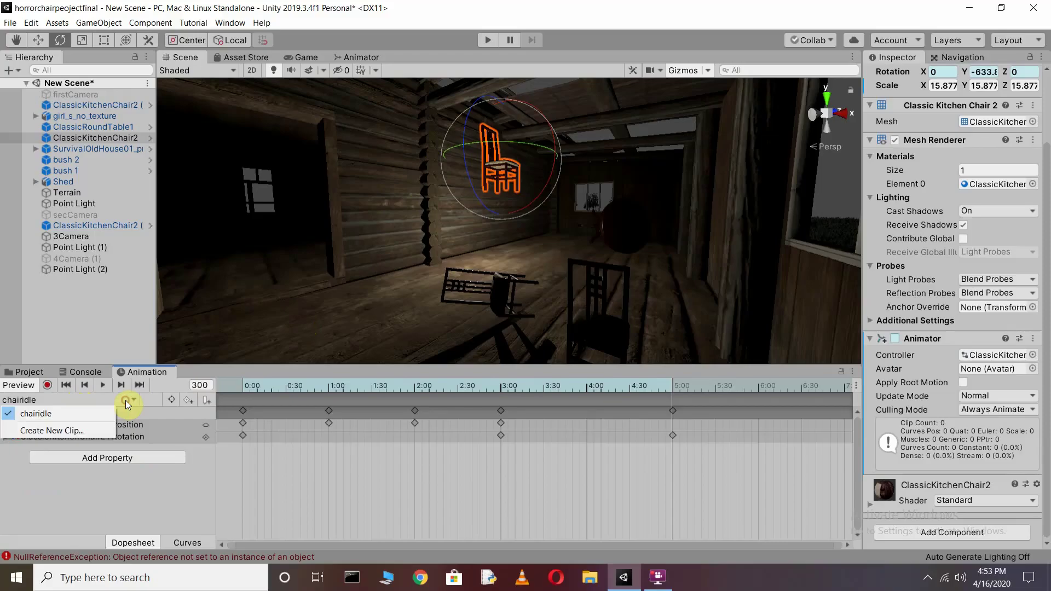
pyautogui.click(67, 431)
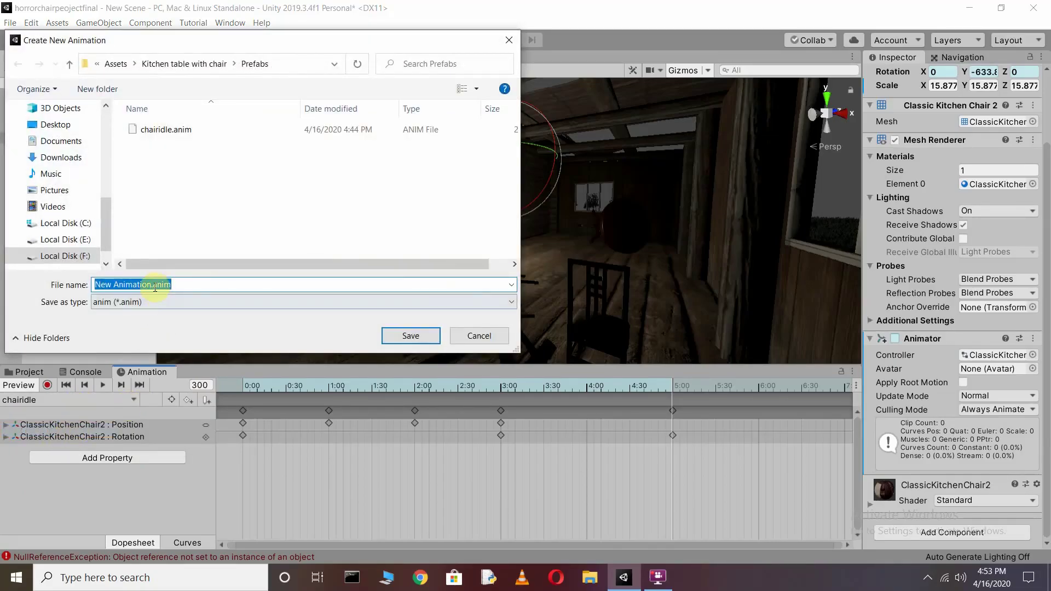
pyautogui.click(175, 285)
pyautogui.press('BackSpace')
pyautogui.press('BackSpace')
pyautogui.press('BackSpace')
pyautogui.press('BackSpace')
pyautogui.press('BackSpace')
pyautogui.press('BackSpace')
pyautogui.press('BackSpace')
pyautogui.press('BackSpace')
pyautogui.press('BackSpace')
pyautogui.press('BackSpace')
pyautogui.press('BackSpace')
pyautogui.press('BackSpace')
pyautogui.press('BackSpace')
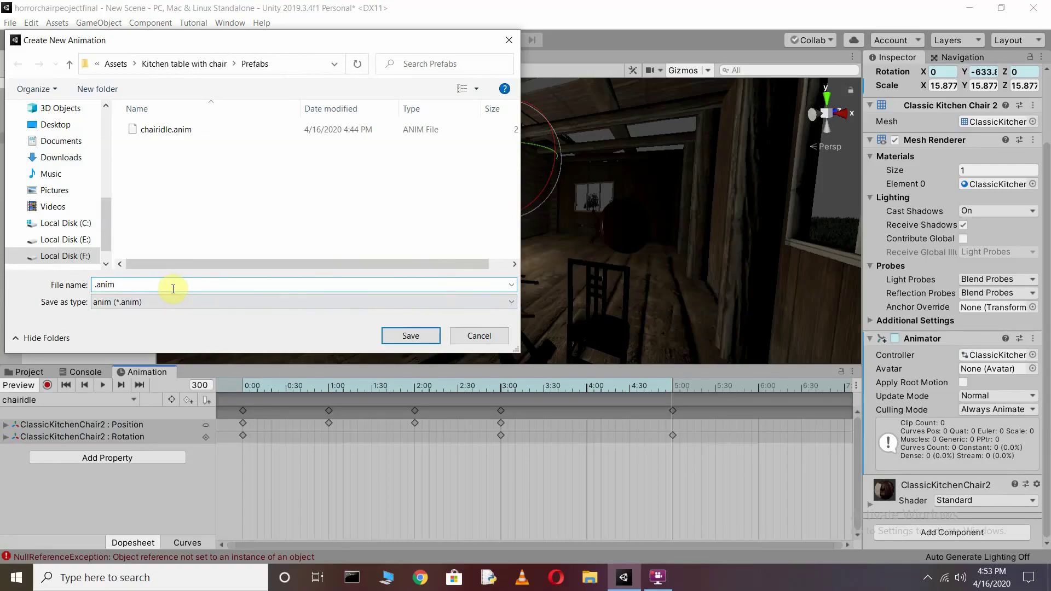
pyautogui.write('chairlost')
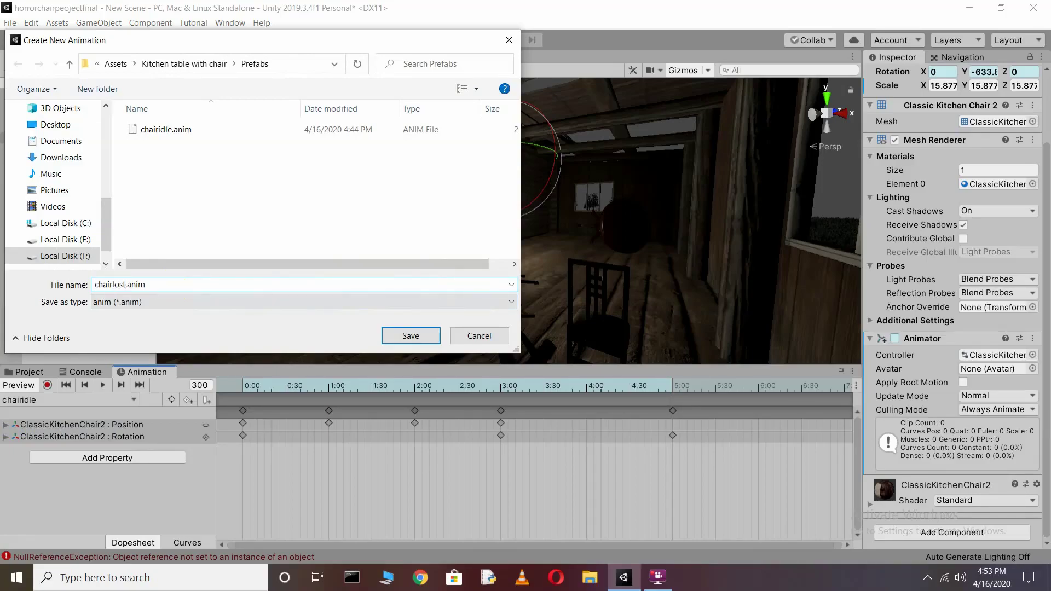
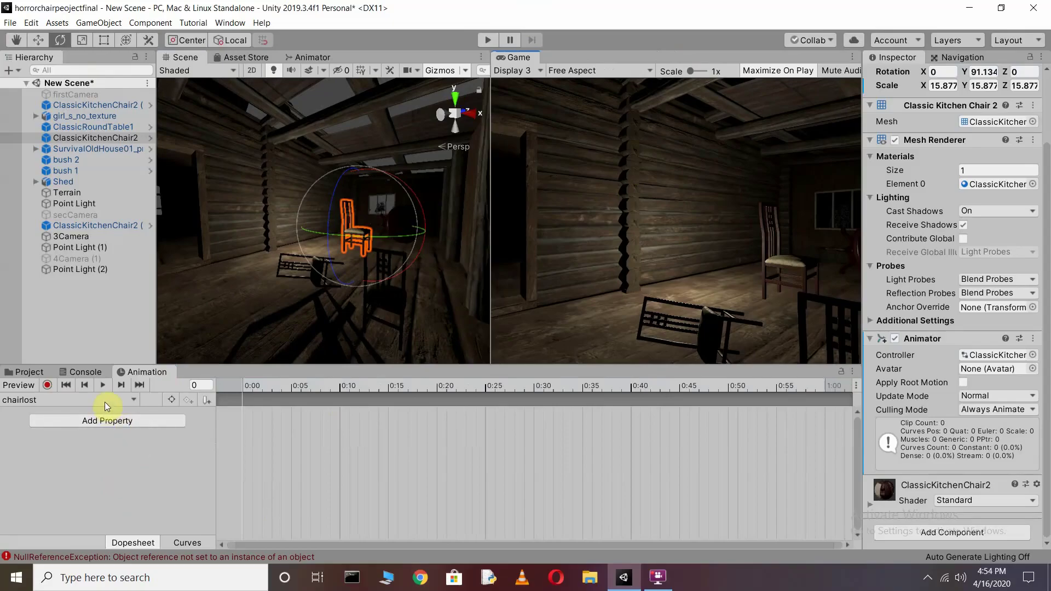
# - Switch to the chairidle clip to examine the chair's pose around frame 300, and return to the chairlost clip
pyautogui.click(104, 401)
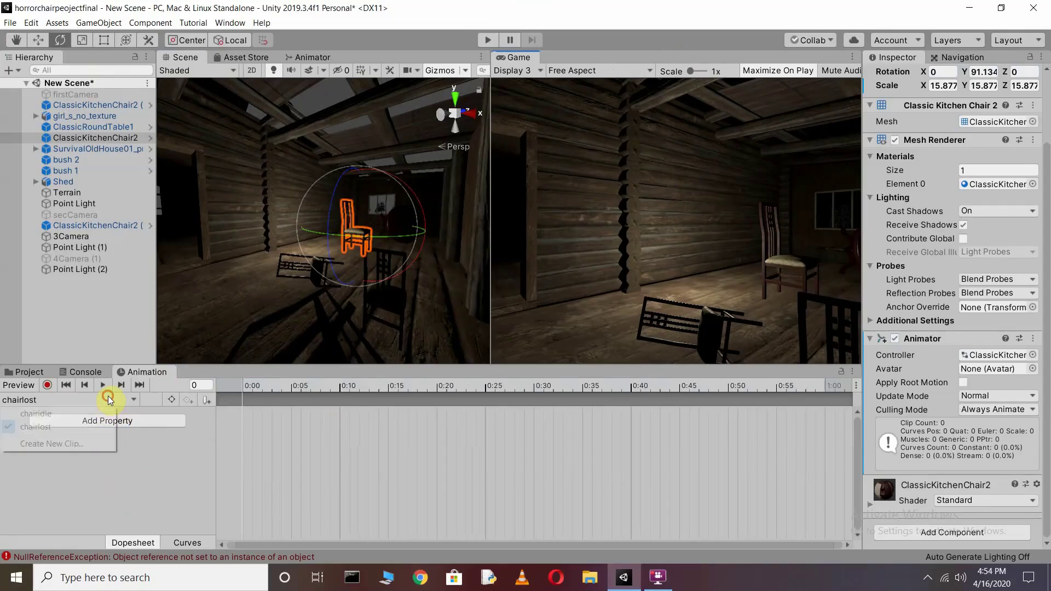
pyautogui.click(61, 414)
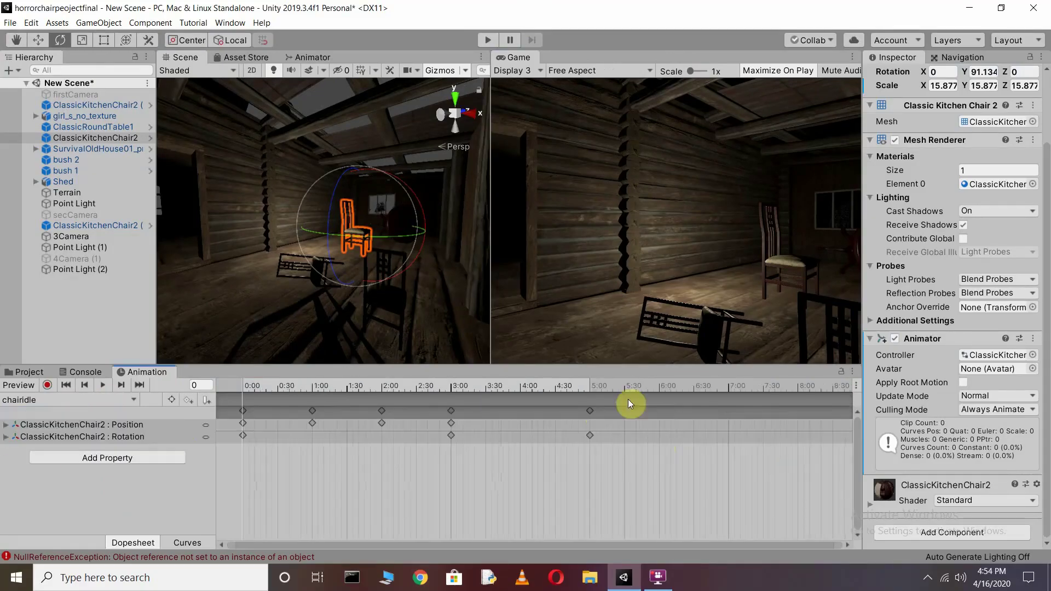
pyautogui.scroll(-1, 594, 414)
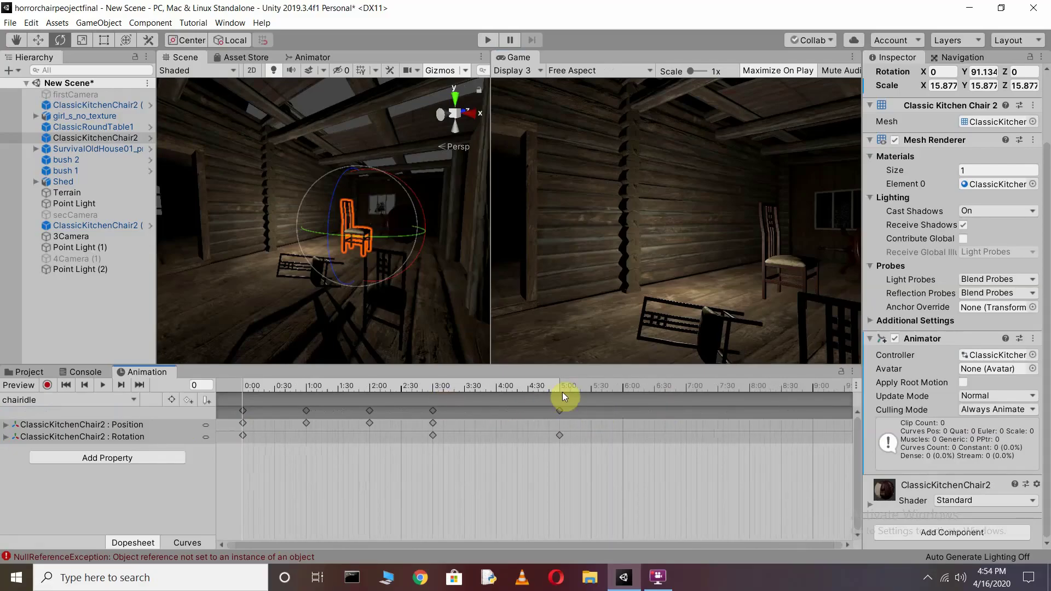
pyautogui.moveTo(557, 382); pyautogui.dragTo(559, 382)
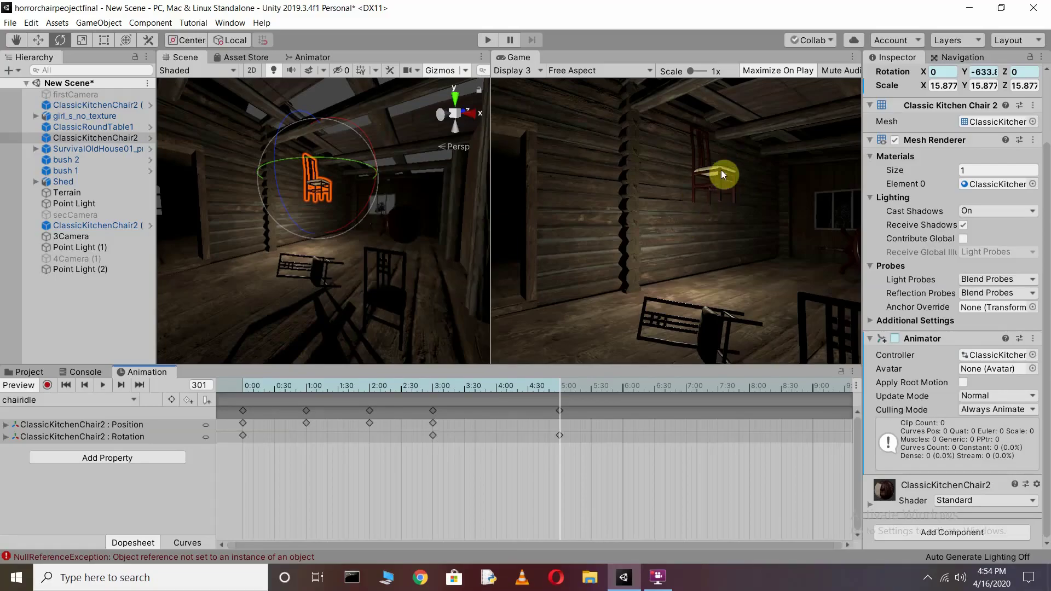
pyautogui.click(73, 397)
pyautogui.click(56, 424)
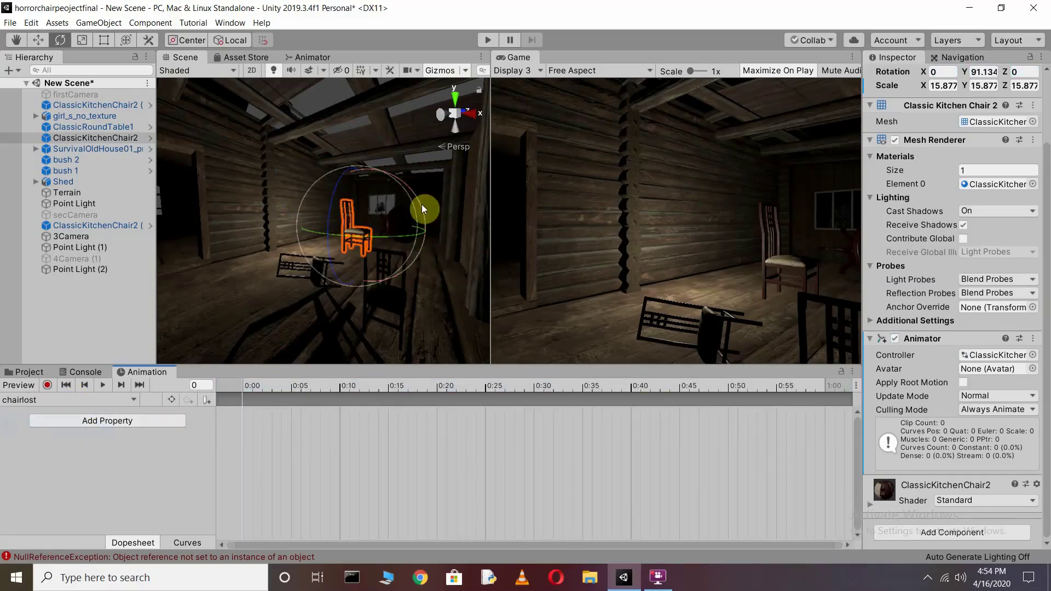
# - Run the scene in Play mode to check the chair's animation in the Game view
pyautogui.click(489, 40)
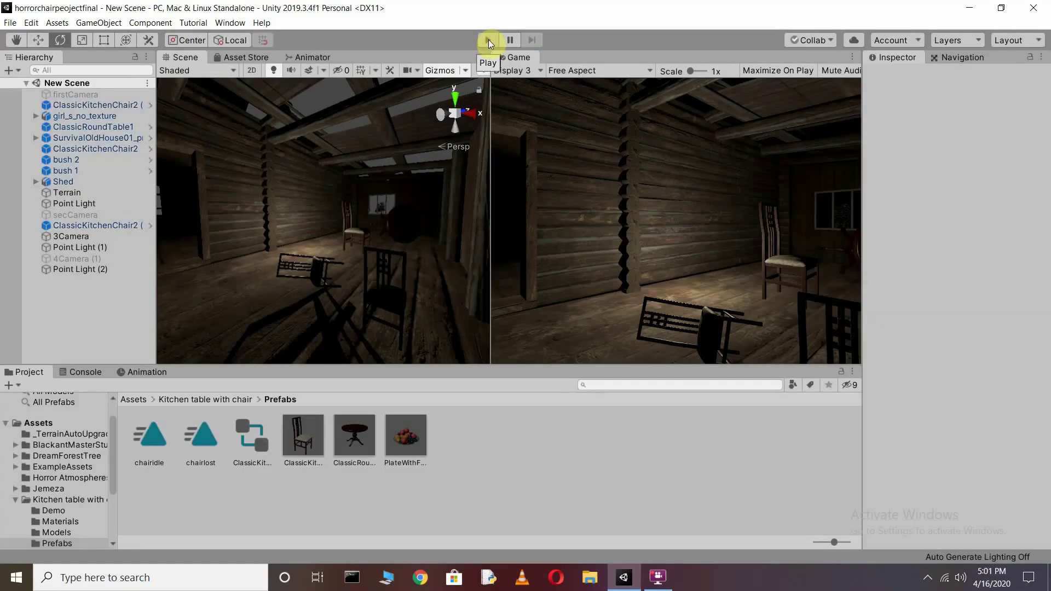
pyautogui.click(488, 39)
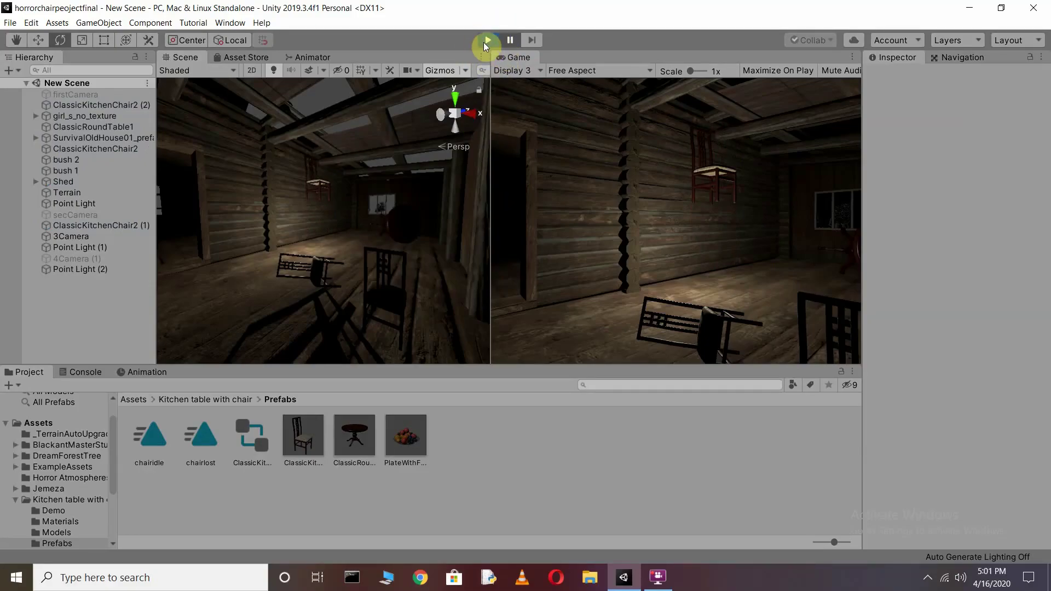
# - Open the chairlost clip, set the playhead to frame 60 and add the chair's Transform Scale property
pyautogui.click(156, 373)
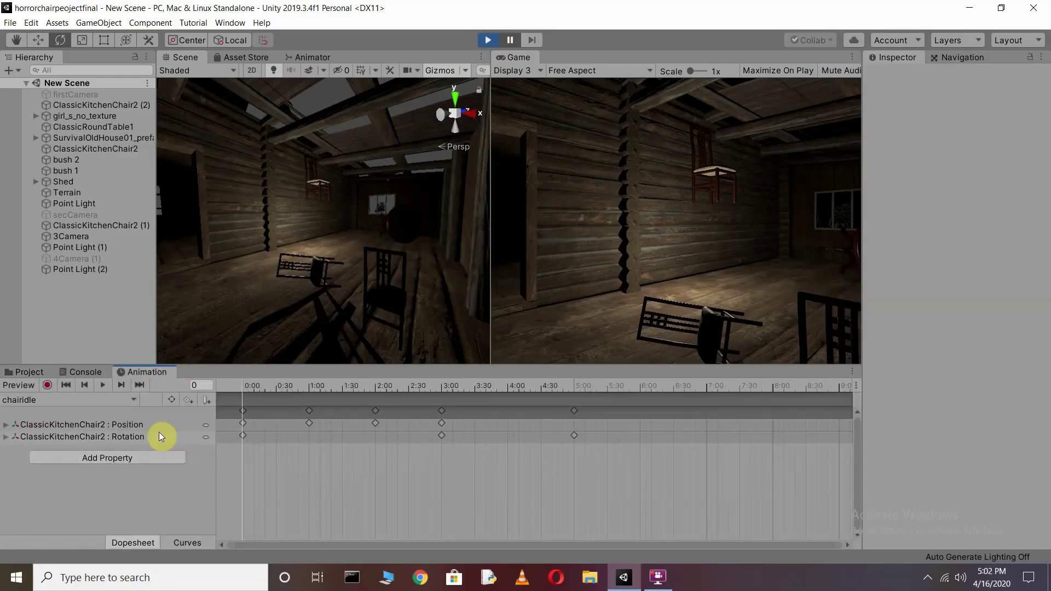
pyautogui.click(101, 400)
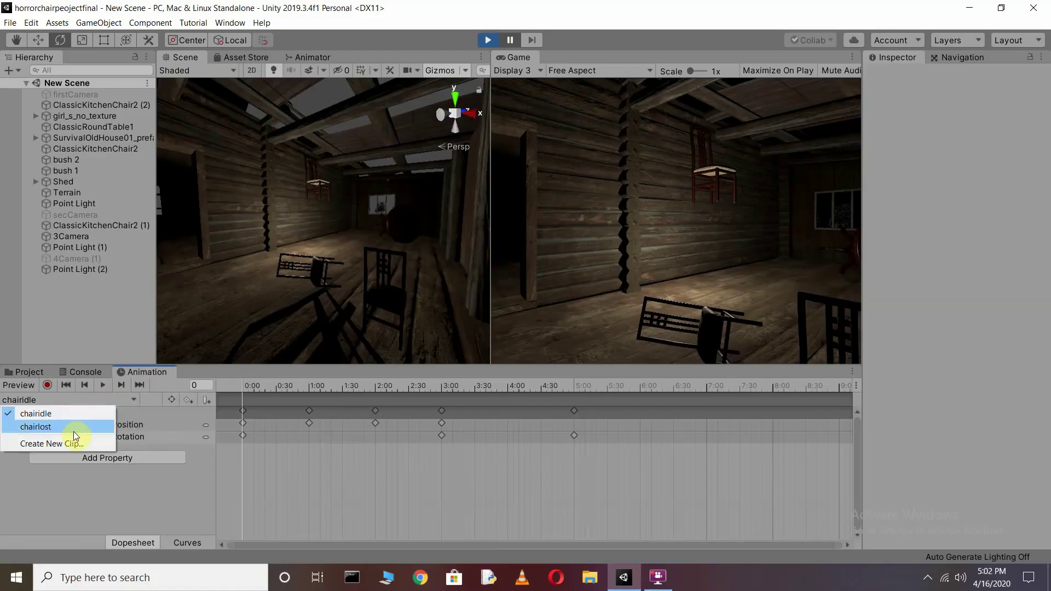
pyautogui.click(73, 427)
pyautogui.click(748, 388)
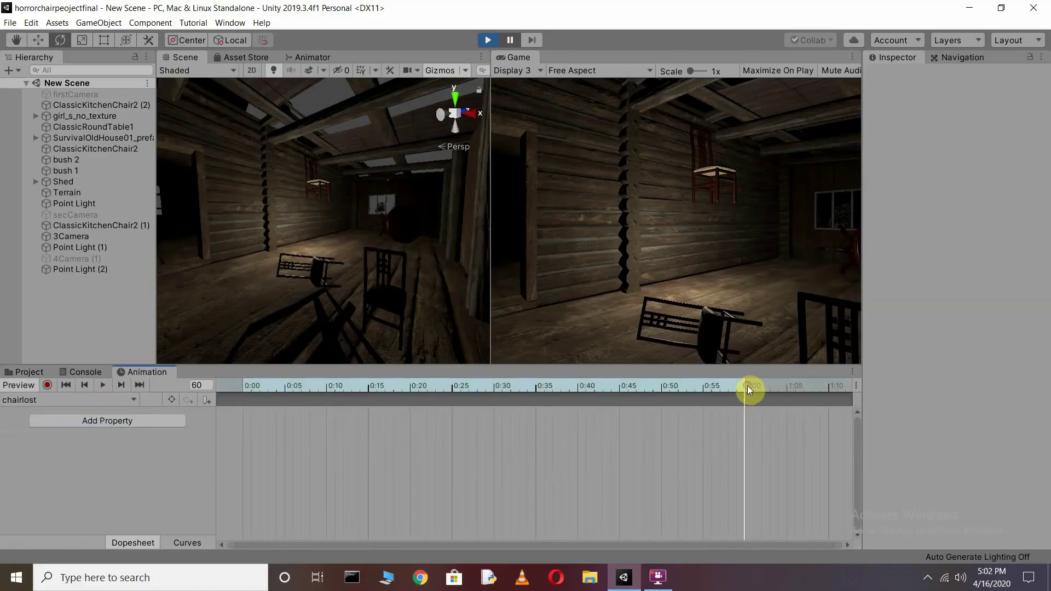
pyautogui.scroll(-6, 767, 397)
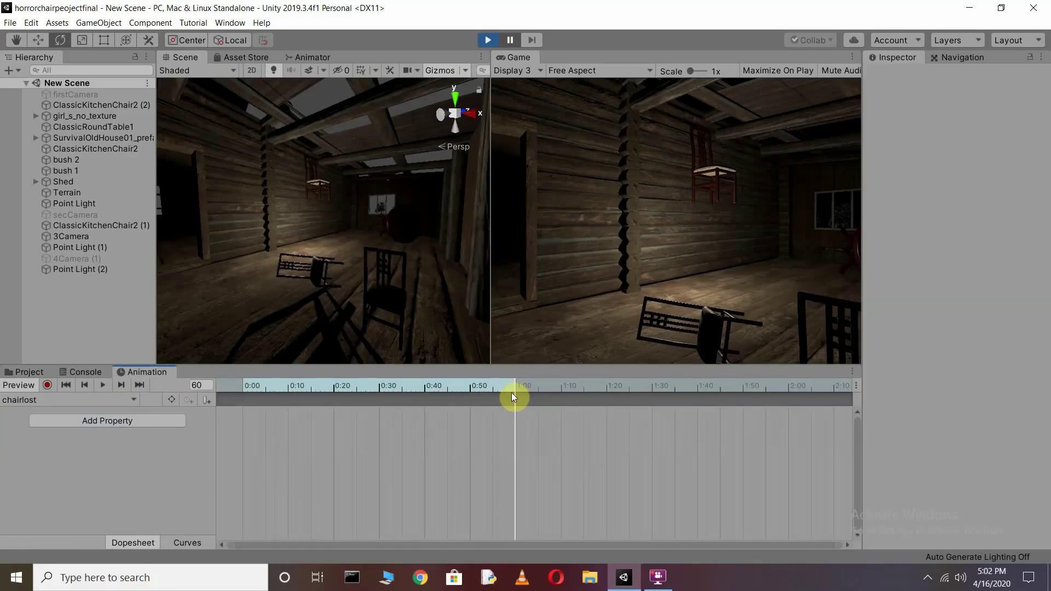
pyautogui.click(126, 422)
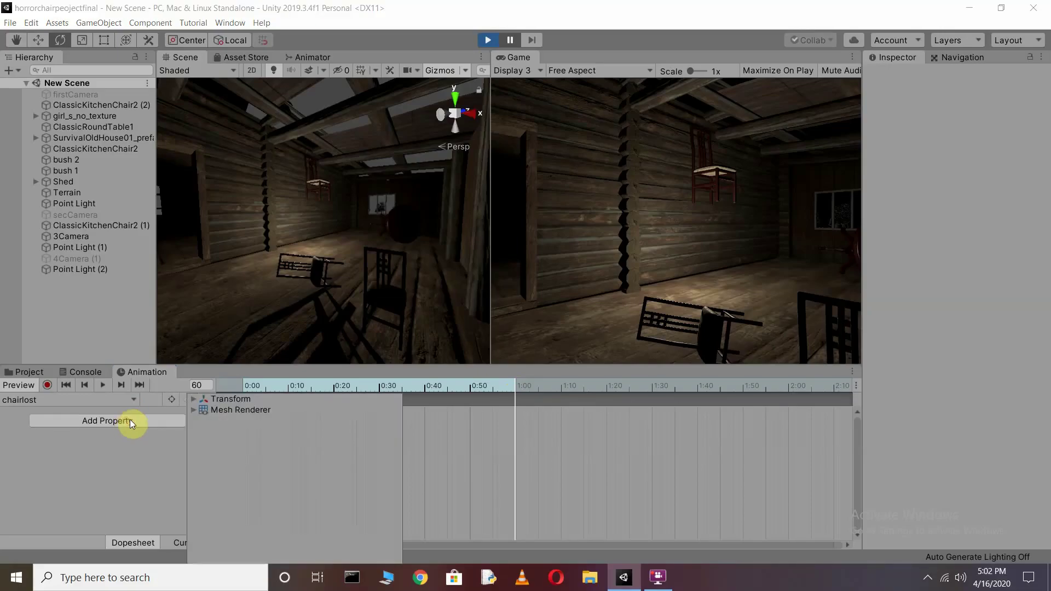
pyautogui.click(191, 399)
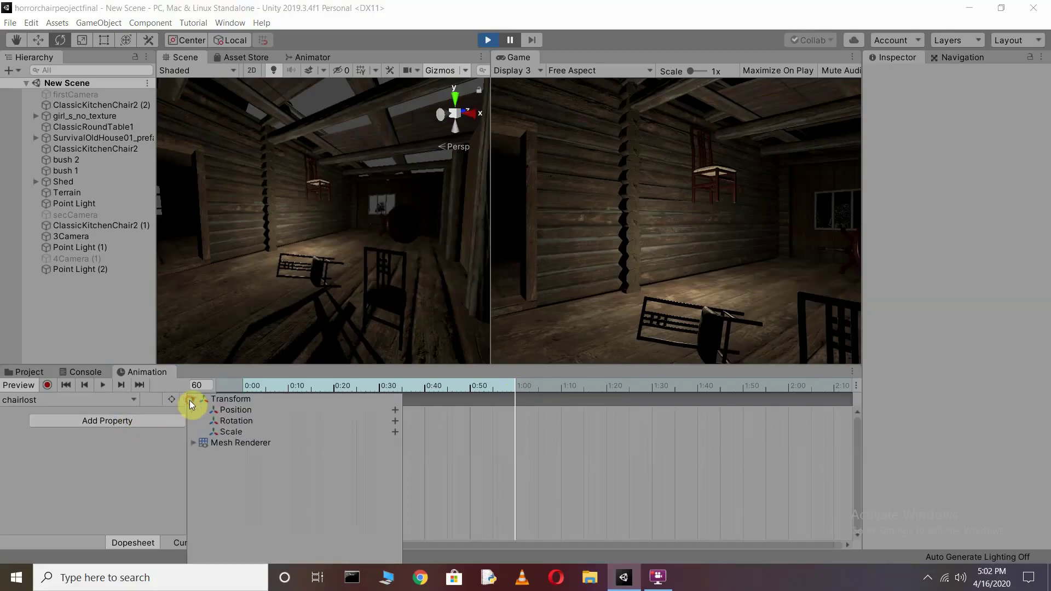
pyautogui.click(238, 430)
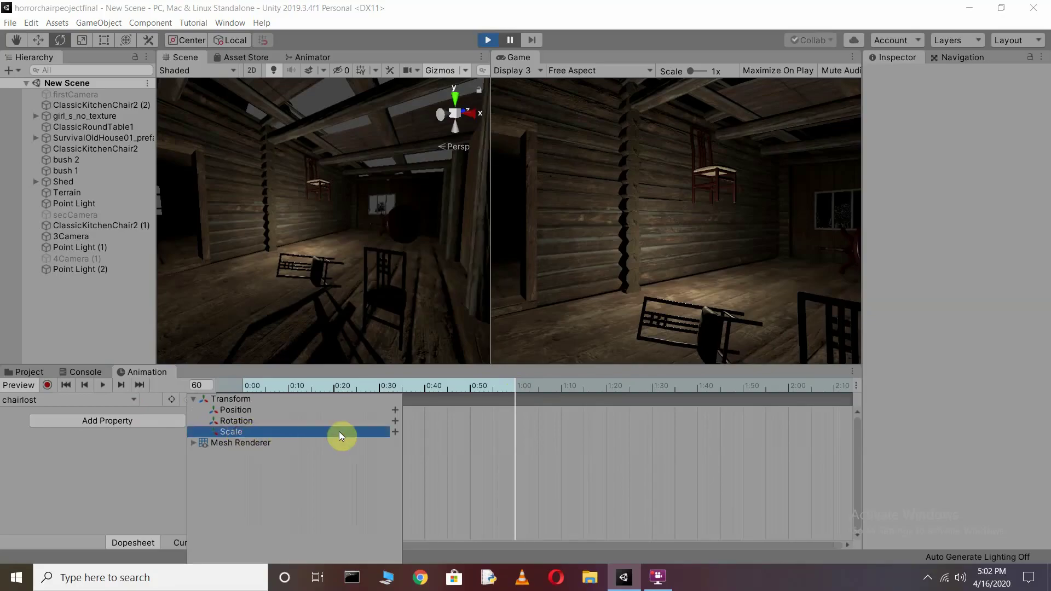
pyautogui.click(393, 432)
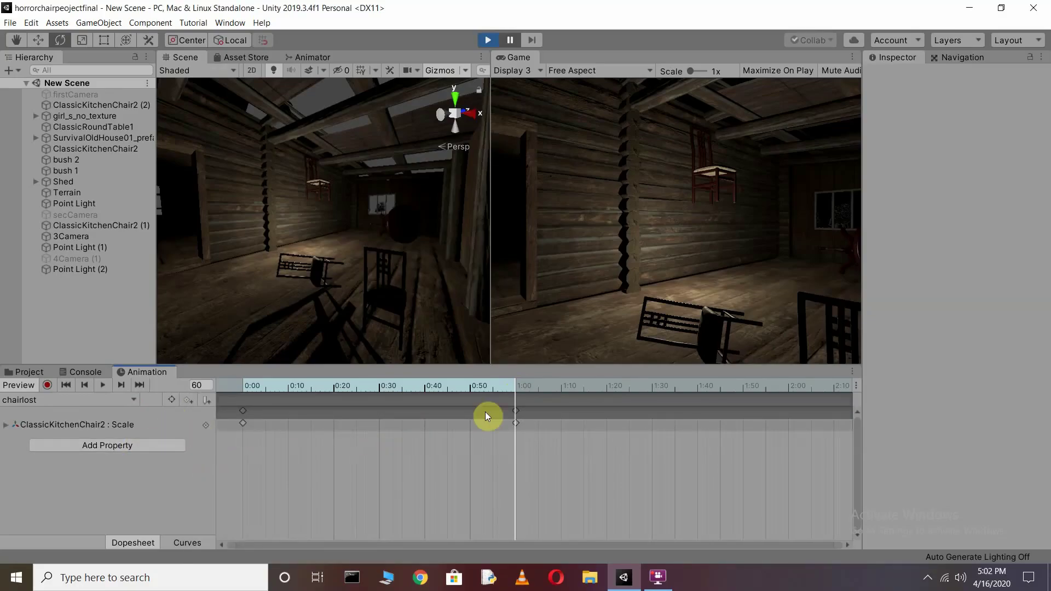
# - Record the floating chair shrunk uniformly to a scale of about -0.036 at frame 60 of chairlost, and preview the clip
pyautogui.click(47, 385)
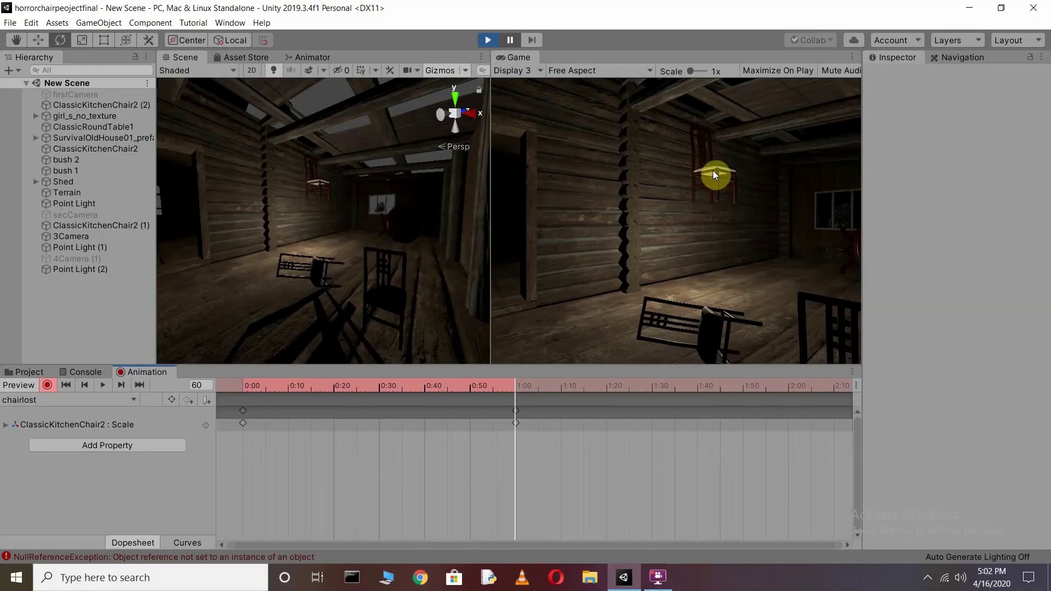
pyautogui.click(319, 176)
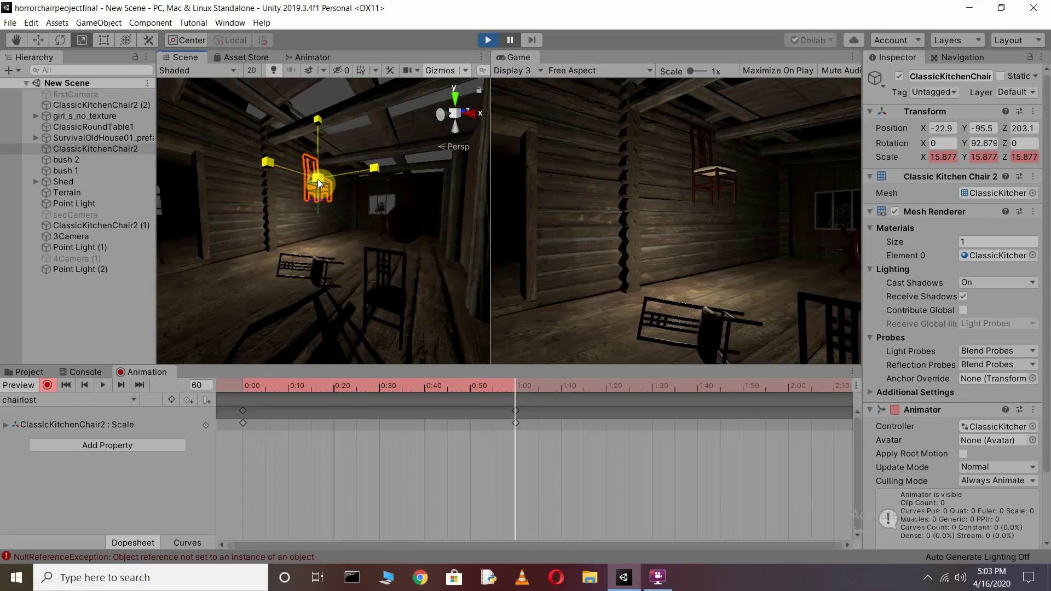
pyautogui.moveTo(317, 179); pyautogui.dragTo(262, 208)
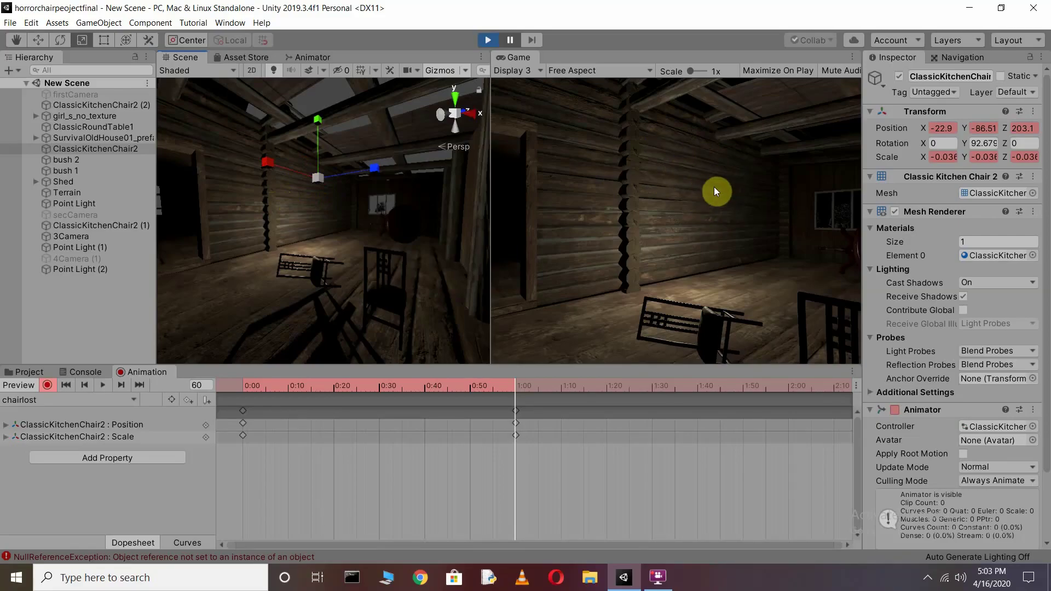
pyautogui.click(48, 385)
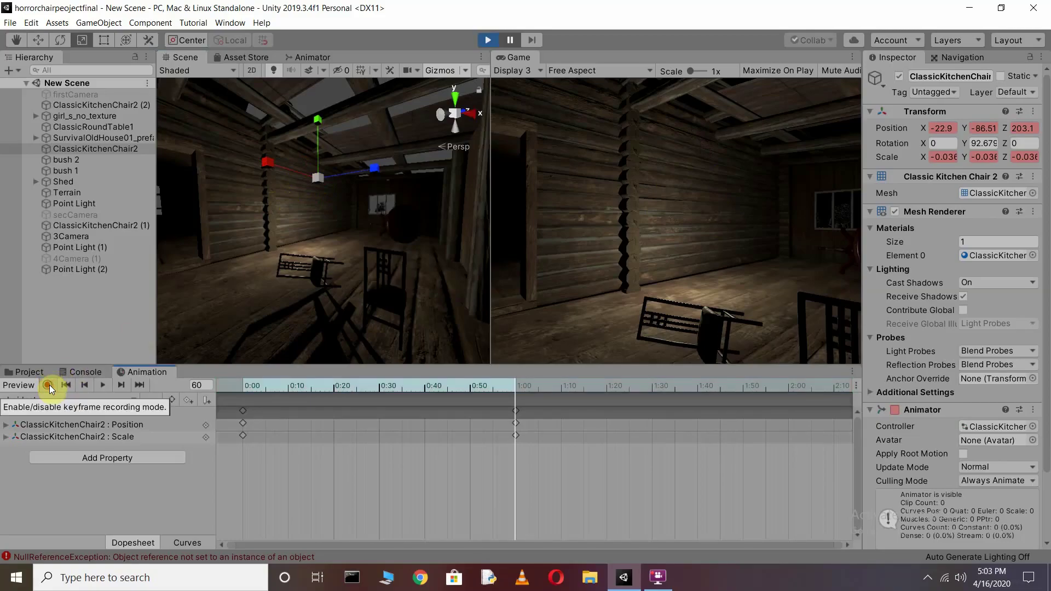
pyautogui.click(100, 385)
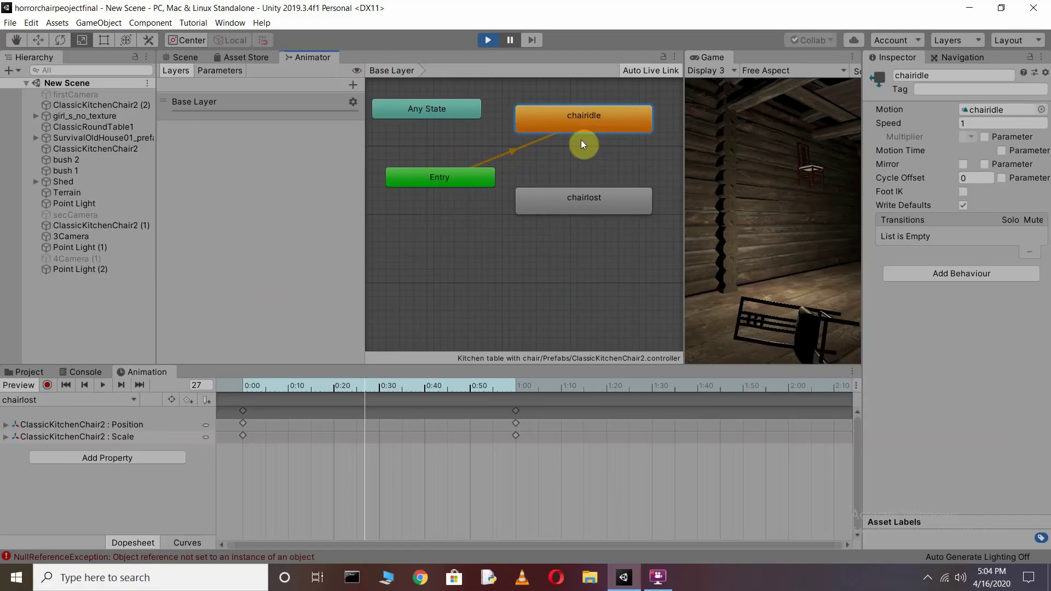
# - Make a transition from the chairidle state to the chairlost state in the chair's Animator controller
pyautogui.rightClick(592, 119)
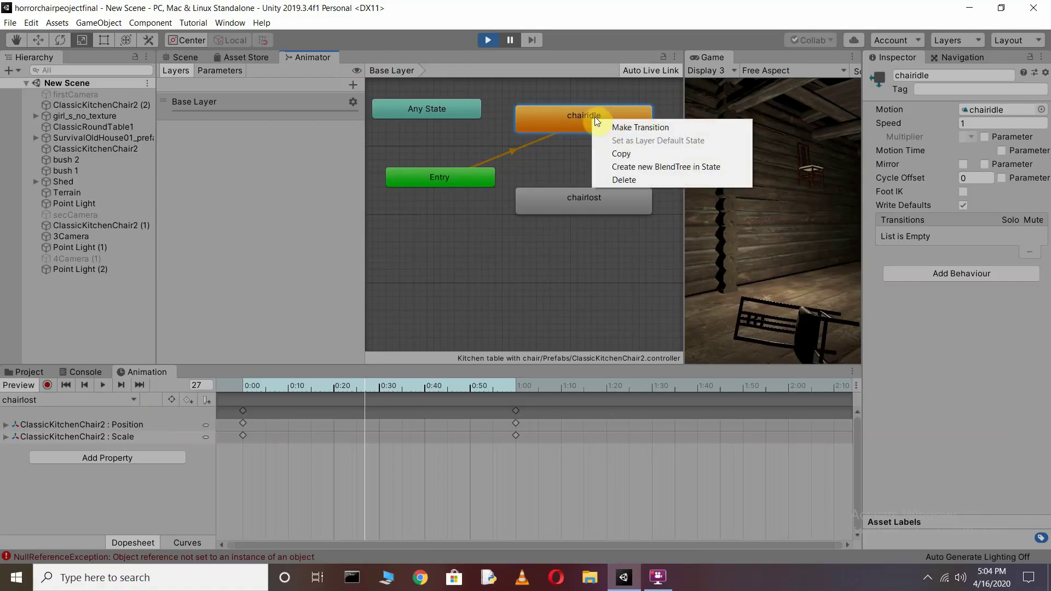
pyautogui.click(649, 128)
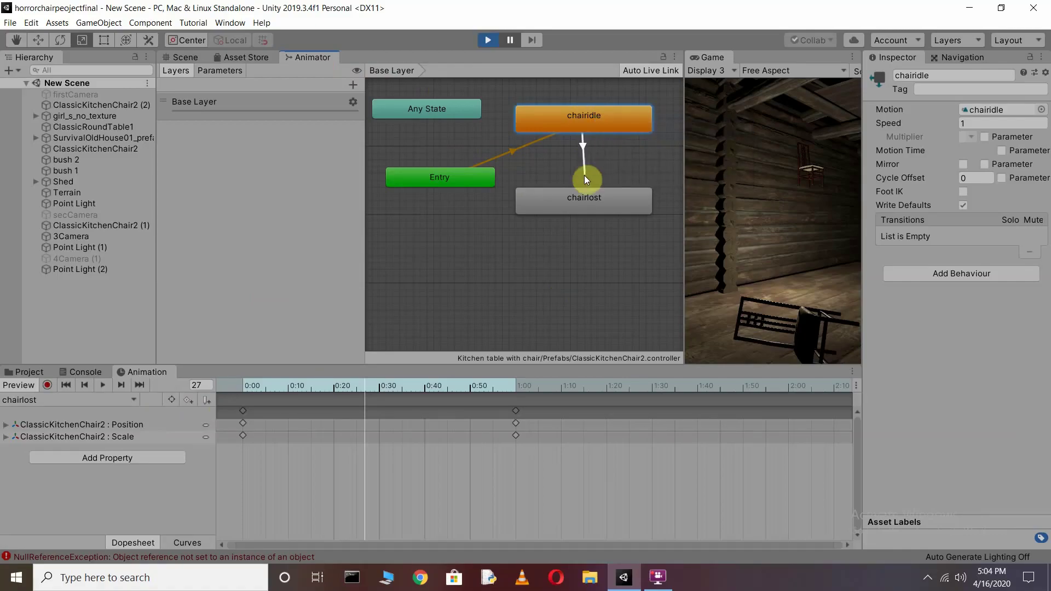
pyautogui.click(580, 204)
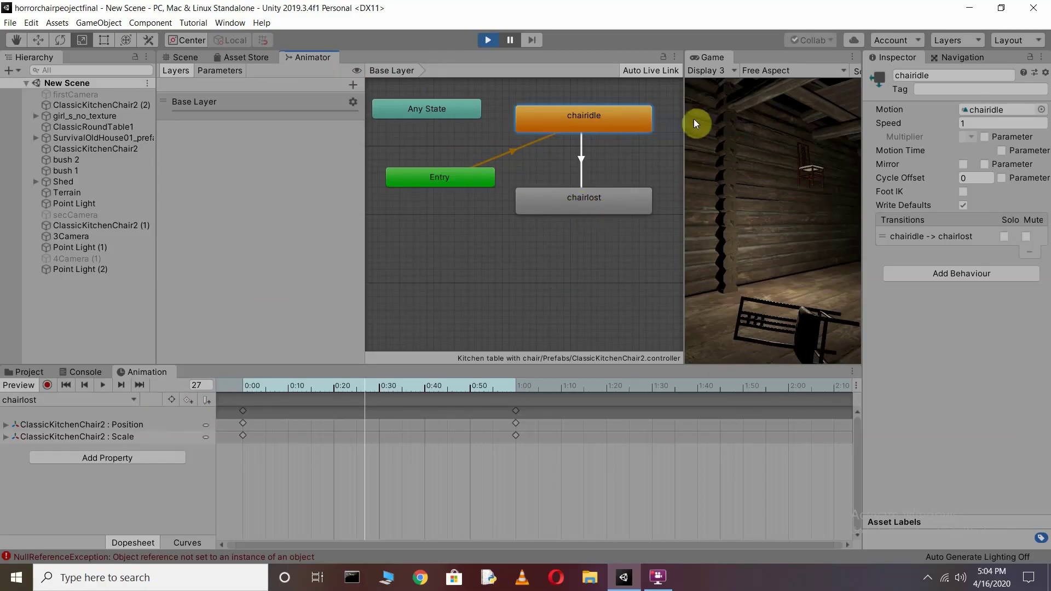
# - Watch the chair's animation in an enlarged Game view, stop Play mode and bring back the Scene view
pyautogui.moveTo(685, 125); pyautogui.dragTo(208, 164)
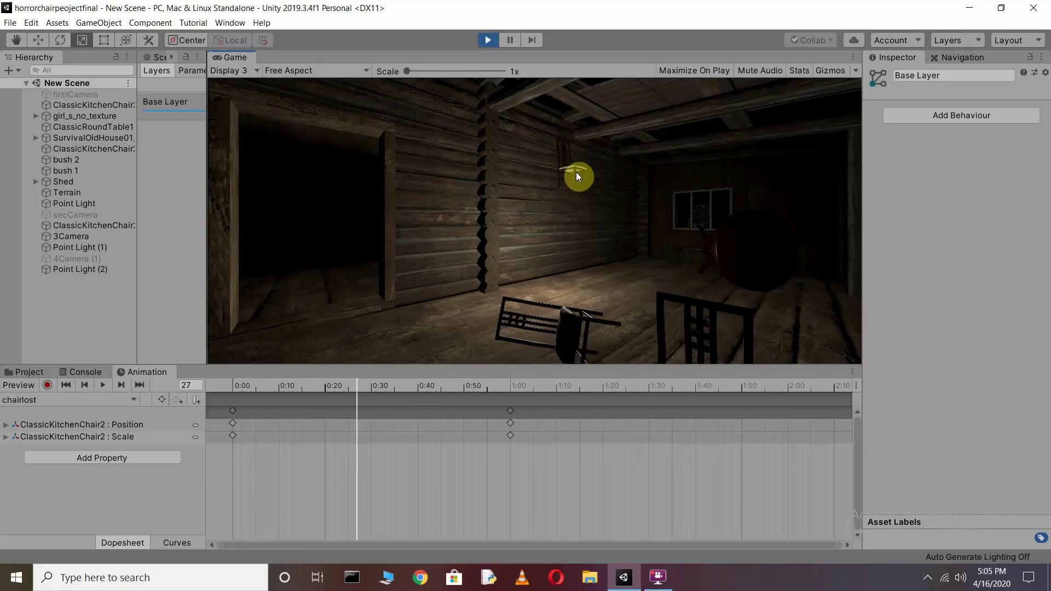
pyautogui.click(490, 41)
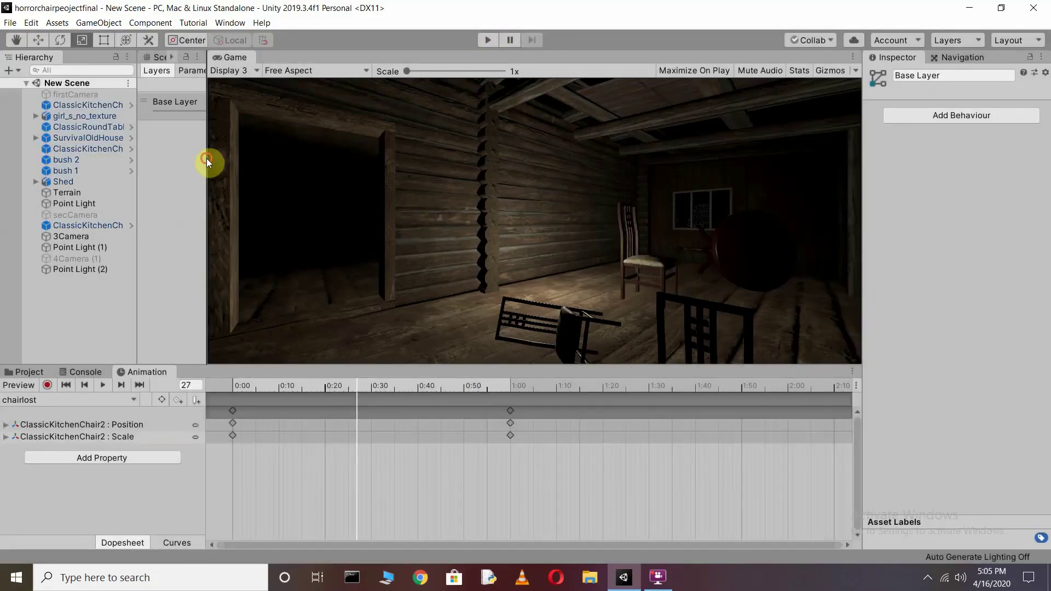
pyautogui.moveTo(206, 162); pyautogui.dragTo(569, 148)
pyautogui.click(167, 57)
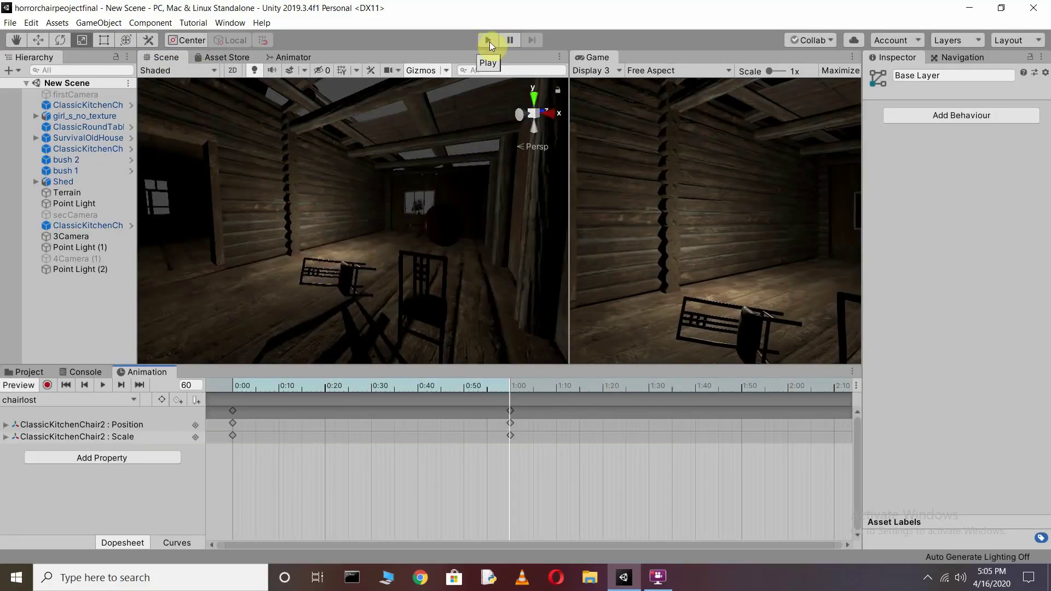
# - Create a new animation clip for the chair named chairlostidle.anim in the Prefabs folder, replacing the existing file
pyautogui.click(93, 402)
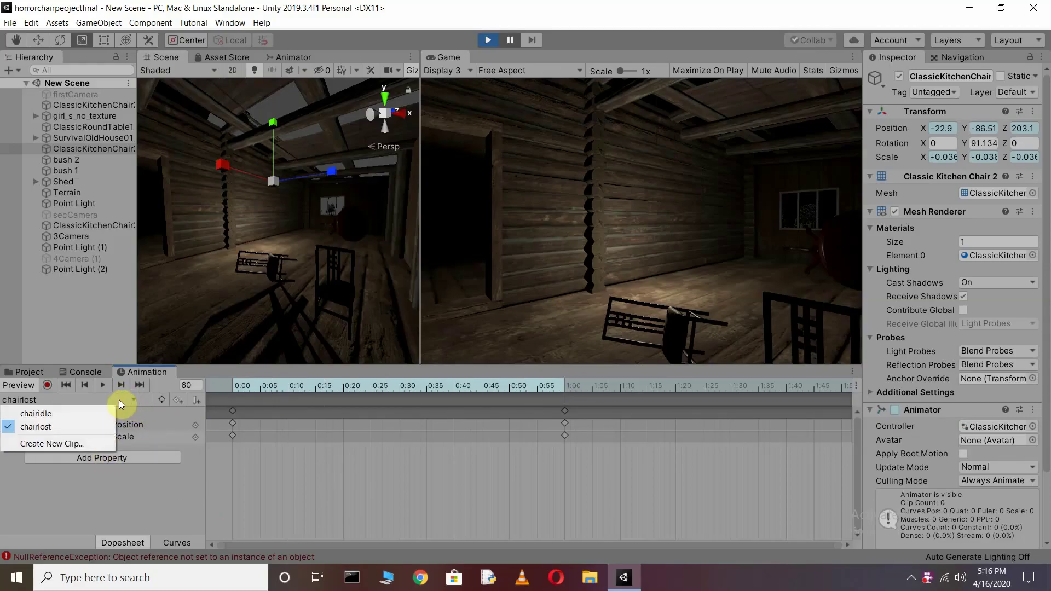
pyautogui.click(65, 445)
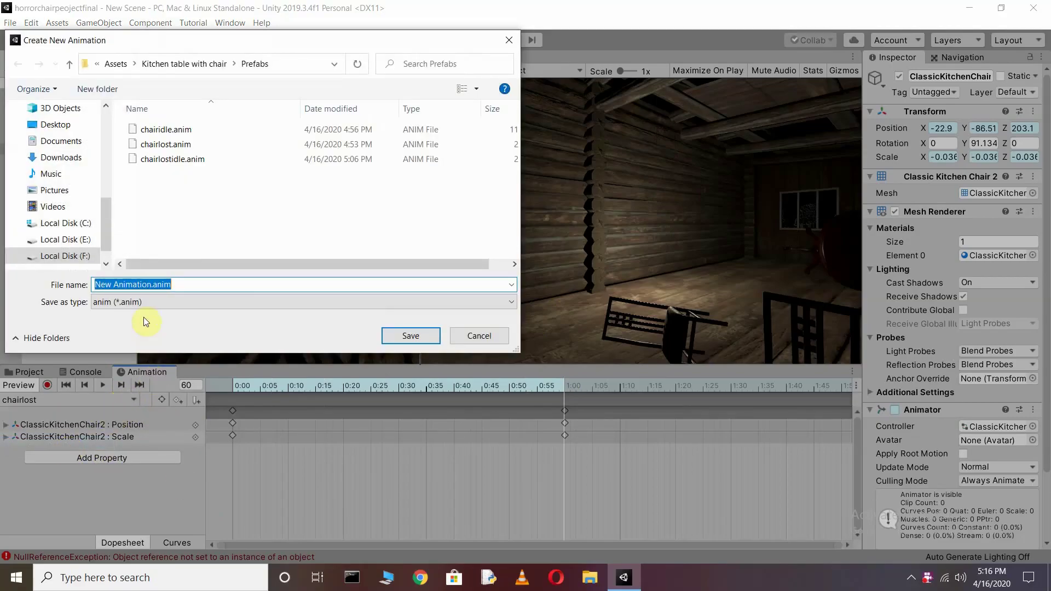
pyautogui.doubleClick(153, 284)
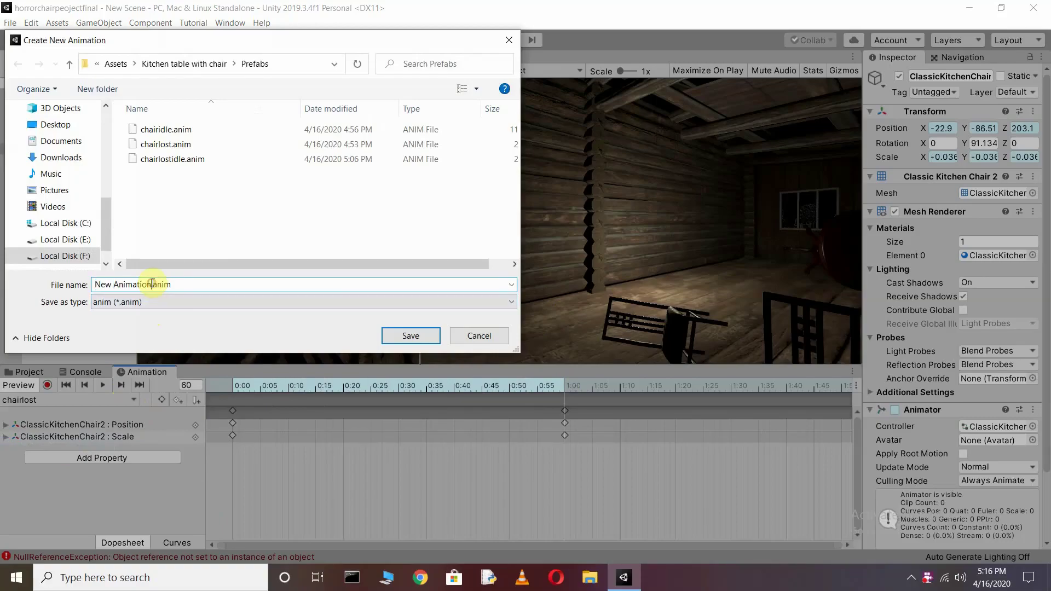
pyautogui.doubleClick(152, 284)
pyautogui.press('BackSpace')
pyautogui.press('BackSpace')
pyautogui.press('BackSpace')
pyautogui.press('BackSpace')
pyautogui.press('BackSpace')
pyautogui.write('chairlostidle')
pyautogui.press('Return')
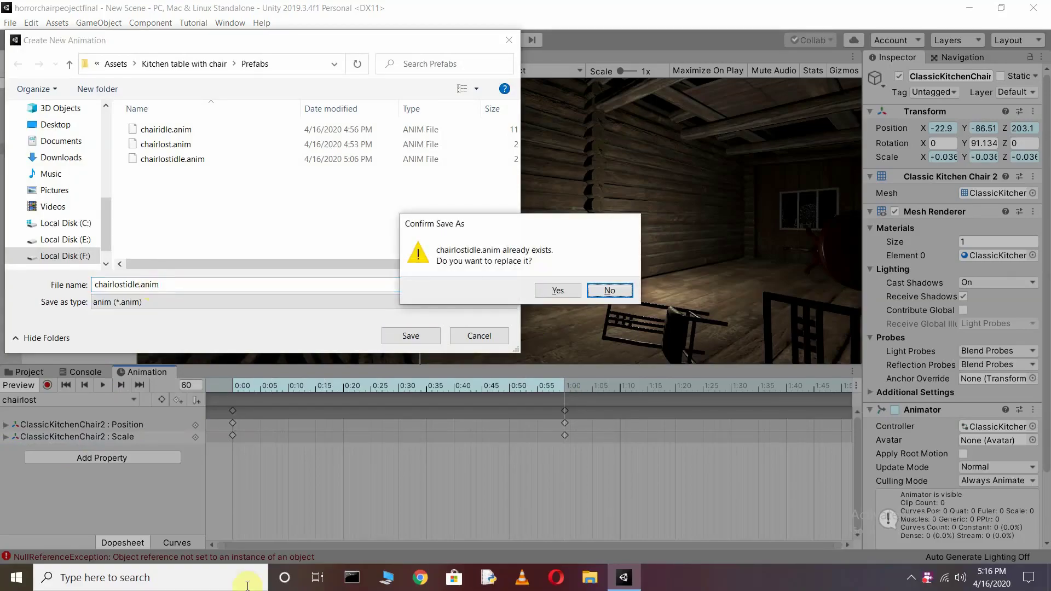
pyautogui.click(558, 291)
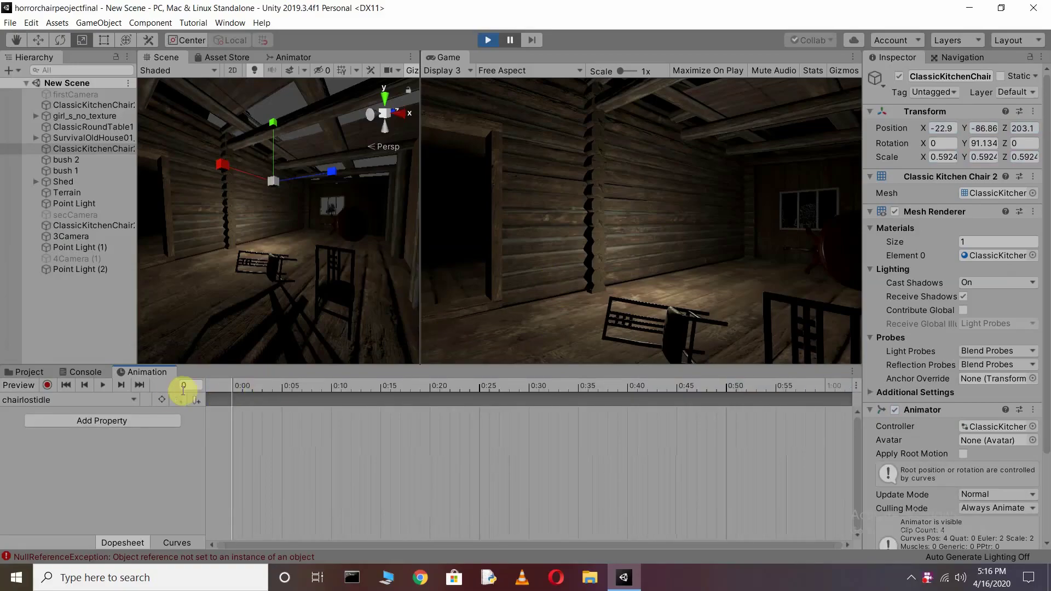
# - Add the chair's Transform Scale property to the chairlostidle clip and start keyframe recording at frame 60
pyautogui.click(129, 421)
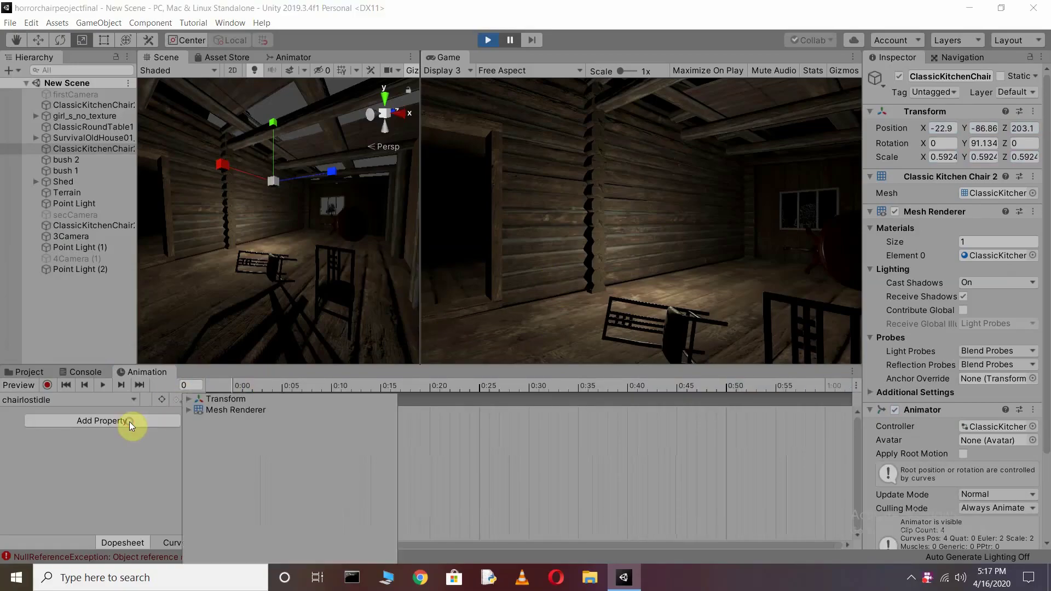
pyautogui.click(188, 399)
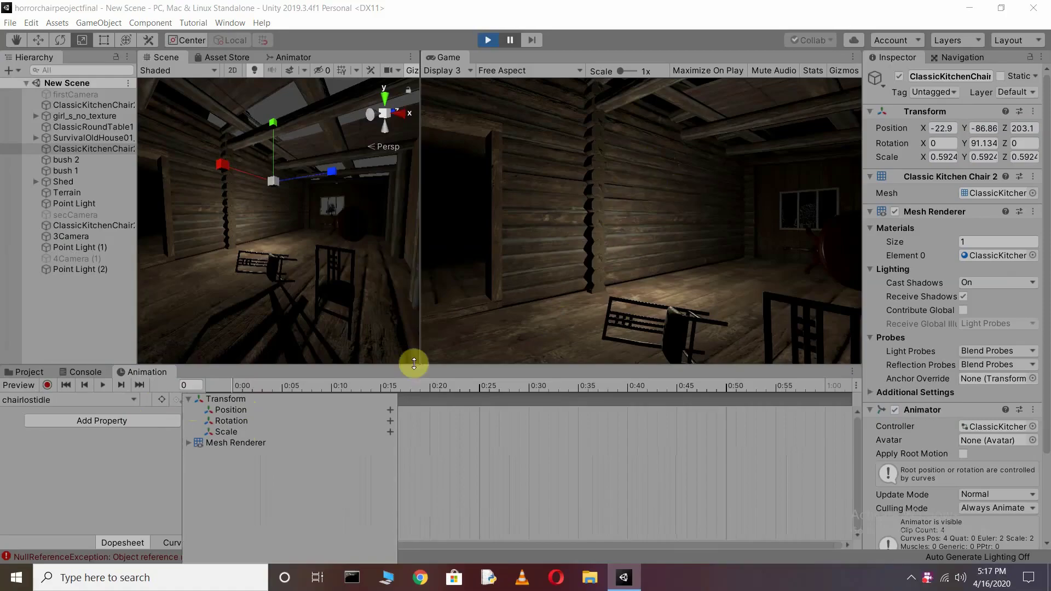
pyautogui.click(234, 432)
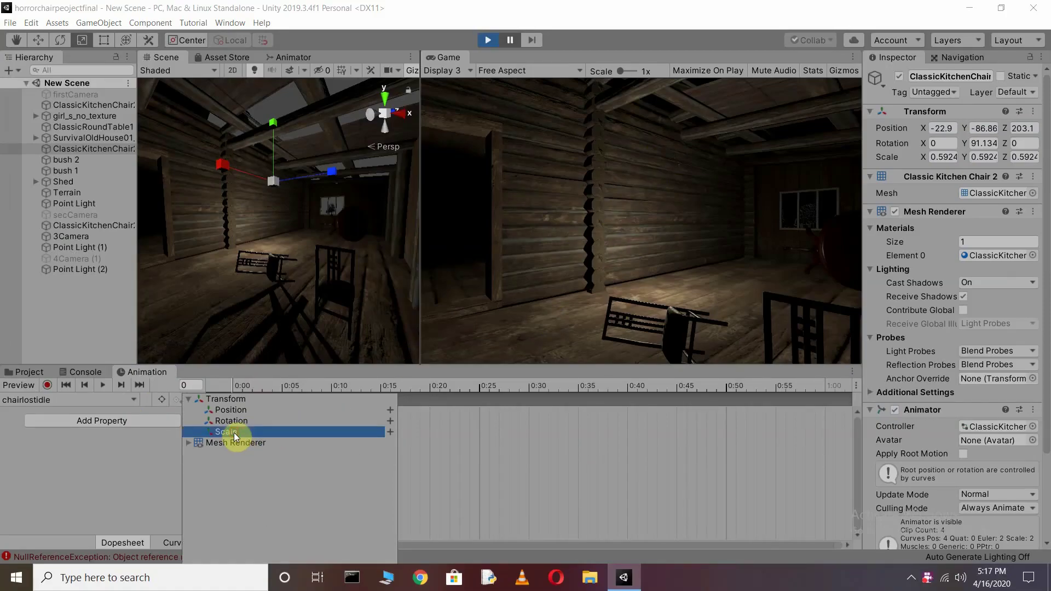
pyautogui.click(390, 433)
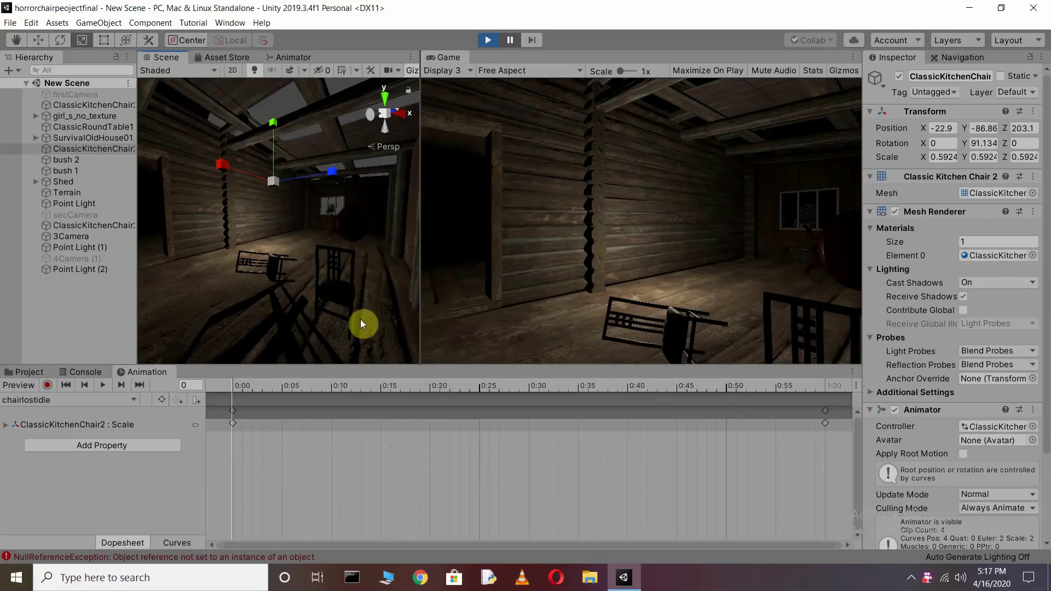
pyautogui.scroll(-1, 635, 399)
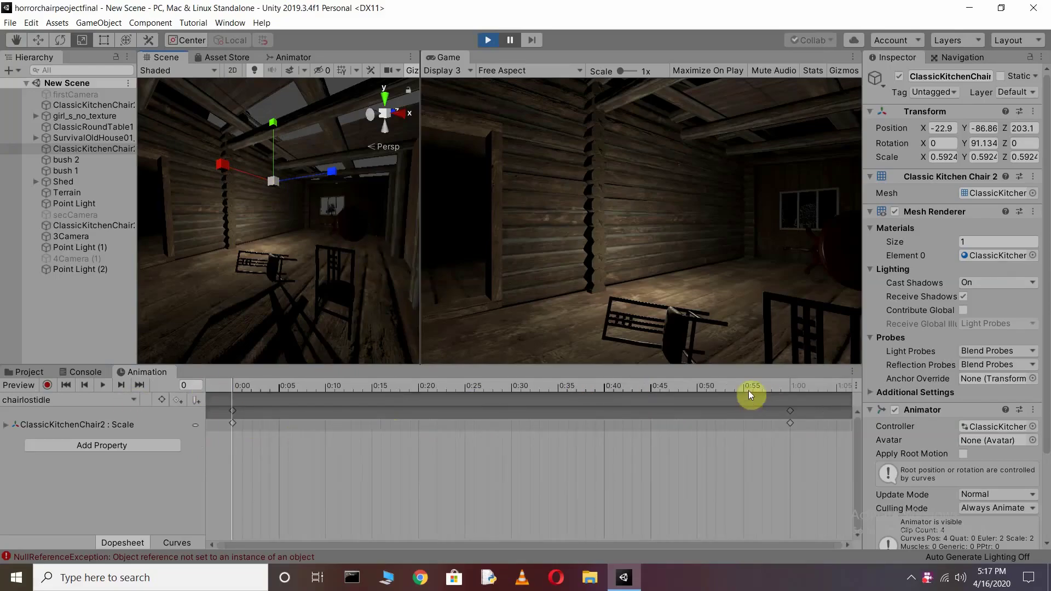
pyautogui.click(789, 385)
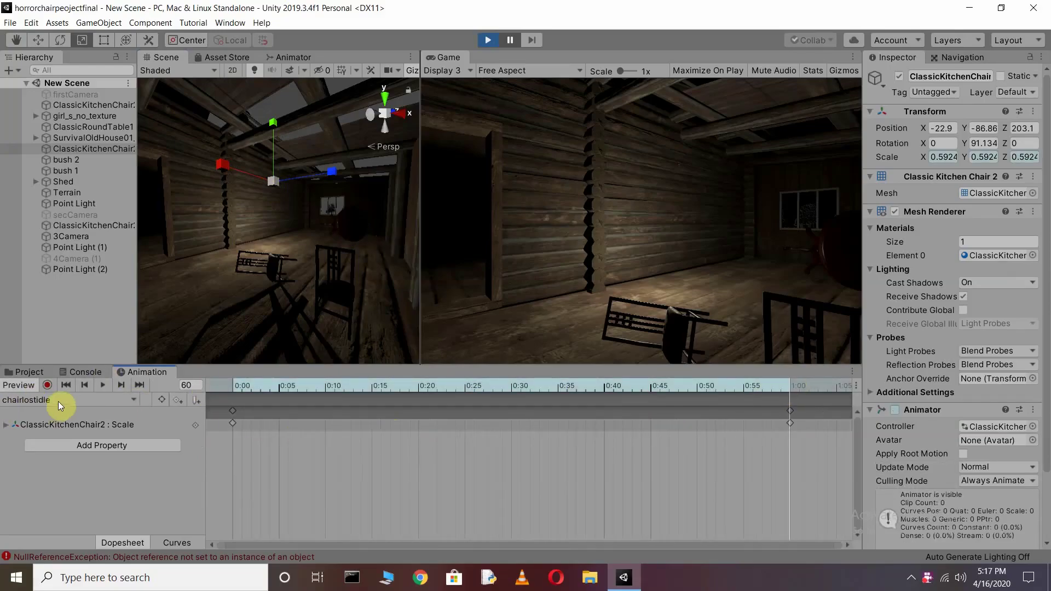
pyautogui.click(47, 385)
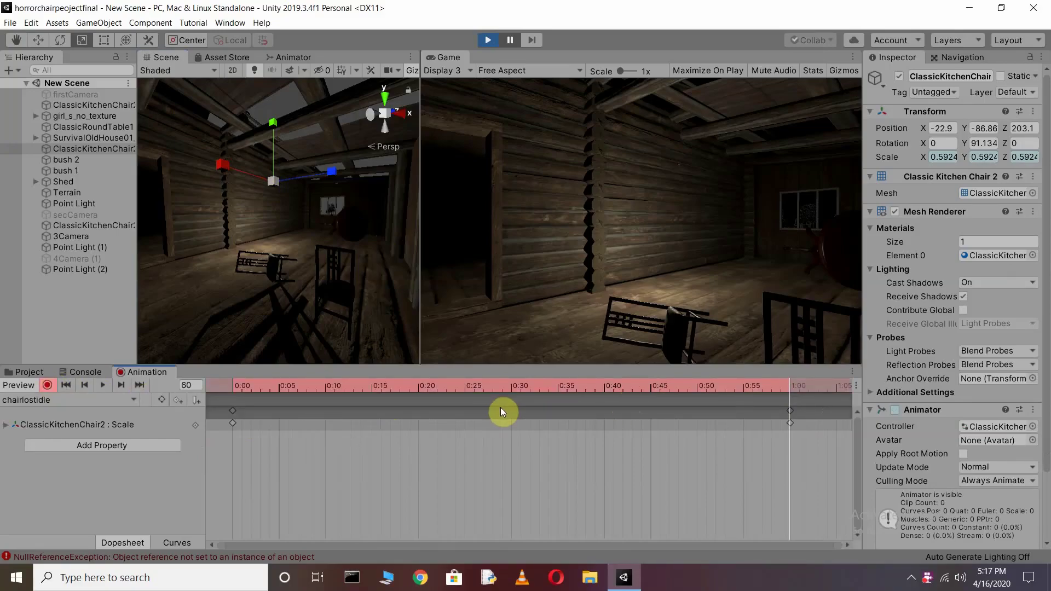
pyautogui.scroll(-5, 573, 426)
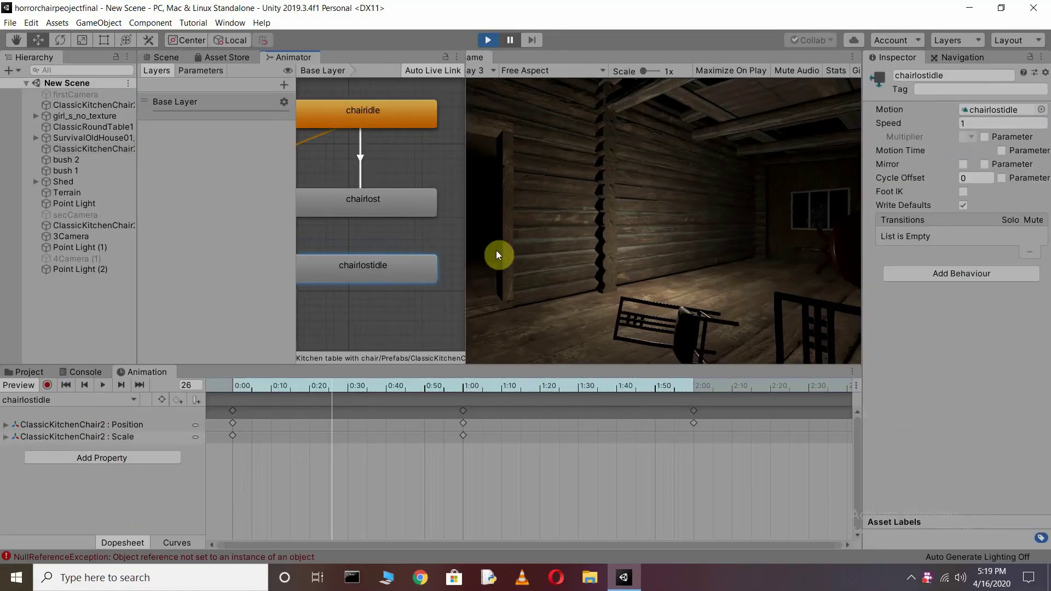
# - Reposition the chairlostidle state below chairlost in the Animator and make a transition from chairlost to it
pyautogui.moveTo(403, 273); pyautogui.dragTo(436, 281)
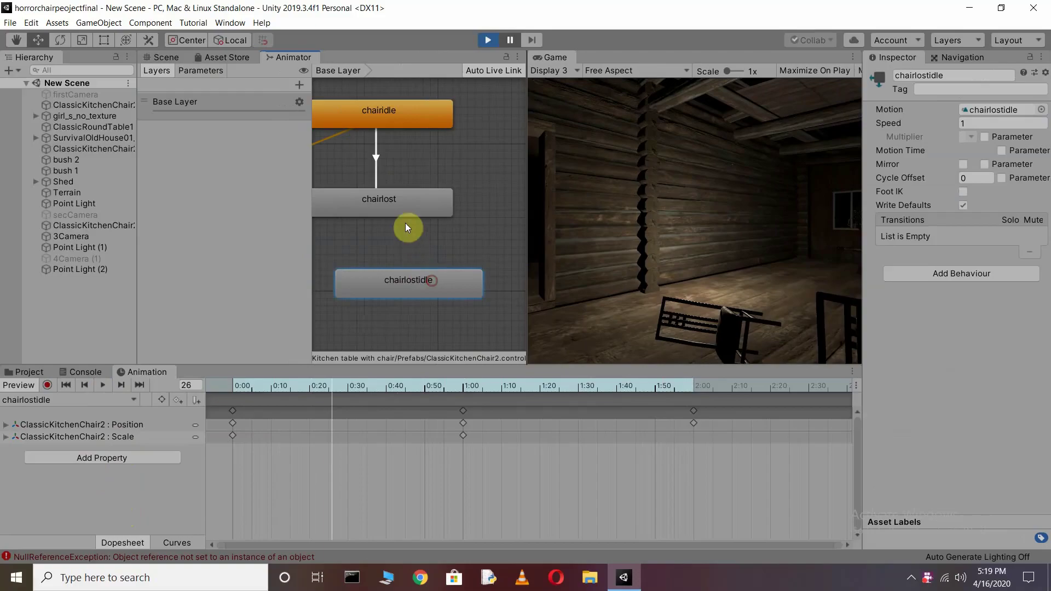
pyautogui.rightClick(392, 193)
pyautogui.click(433, 203)
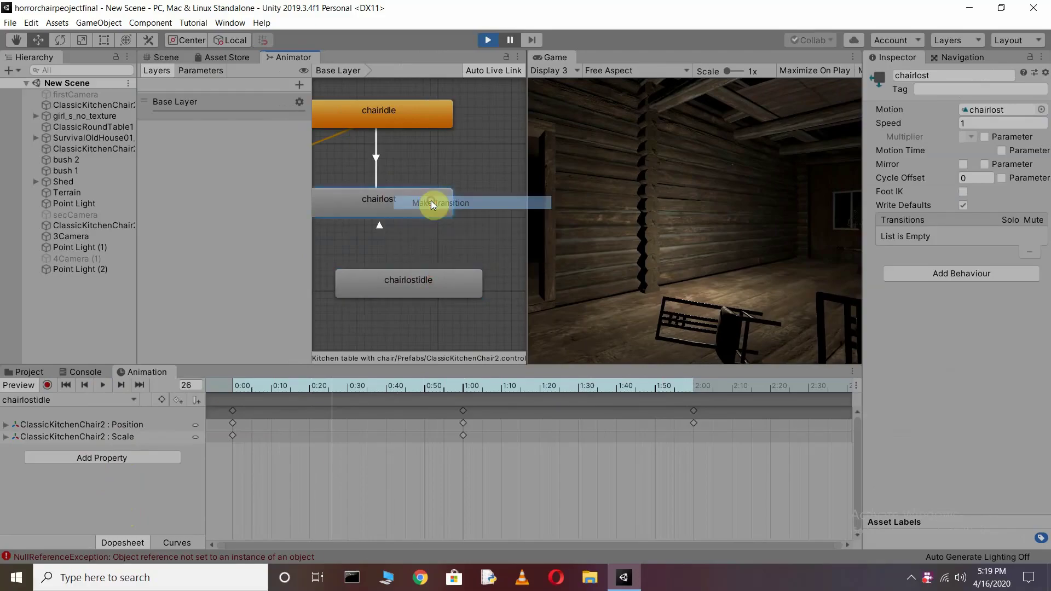
pyautogui.click(396, 287)
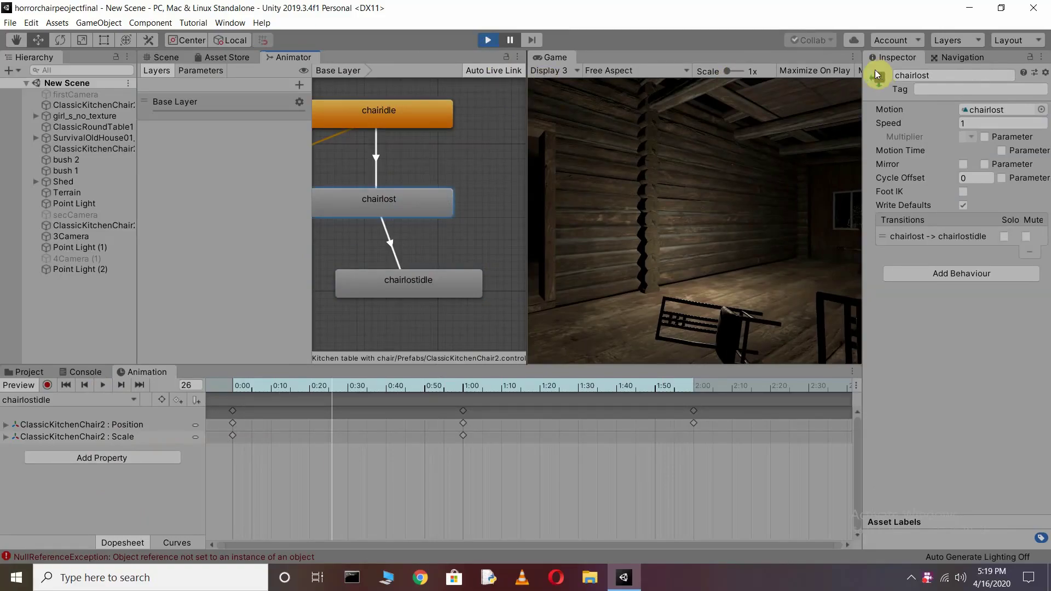
# - Stop Play mode and run the scene again to check the chair's linked animations in the Game view
pyautogui.click(487, 40)
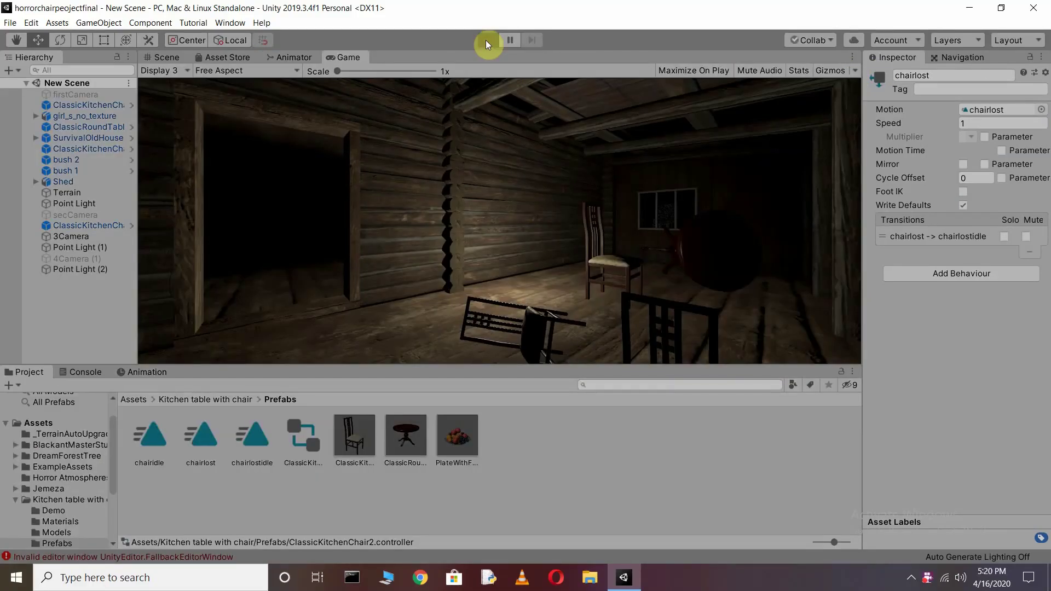
pyautogui.click(486, 40)
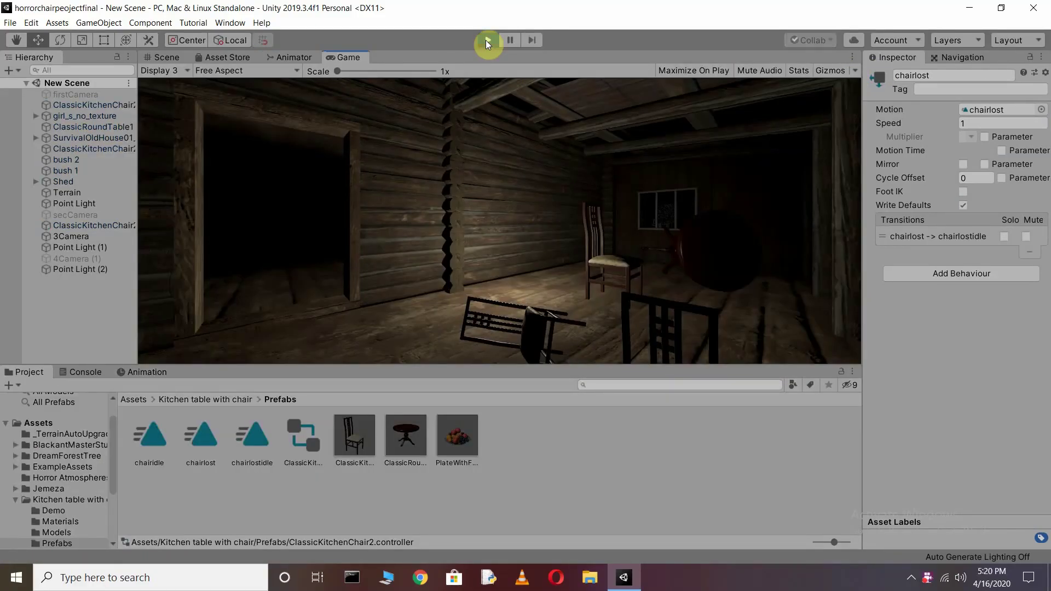